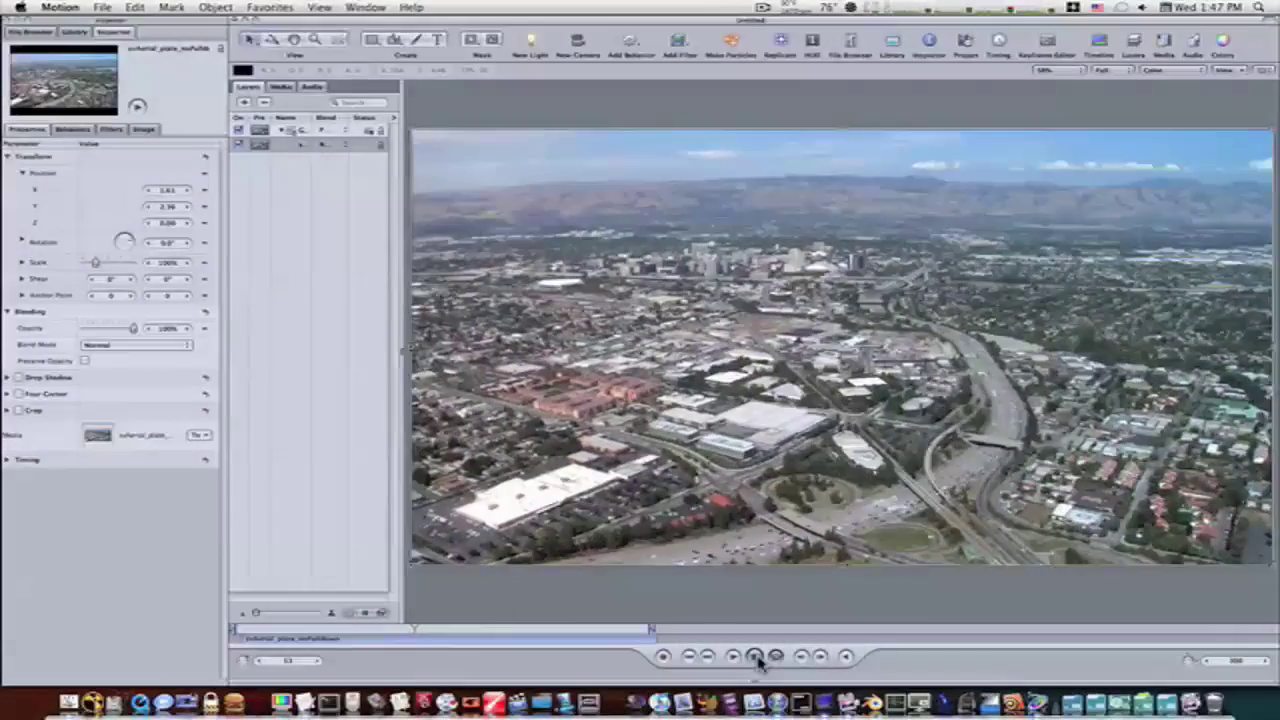
Pause the aerial city footage and drag the playhead back to frame 1
left_click(755, 657)
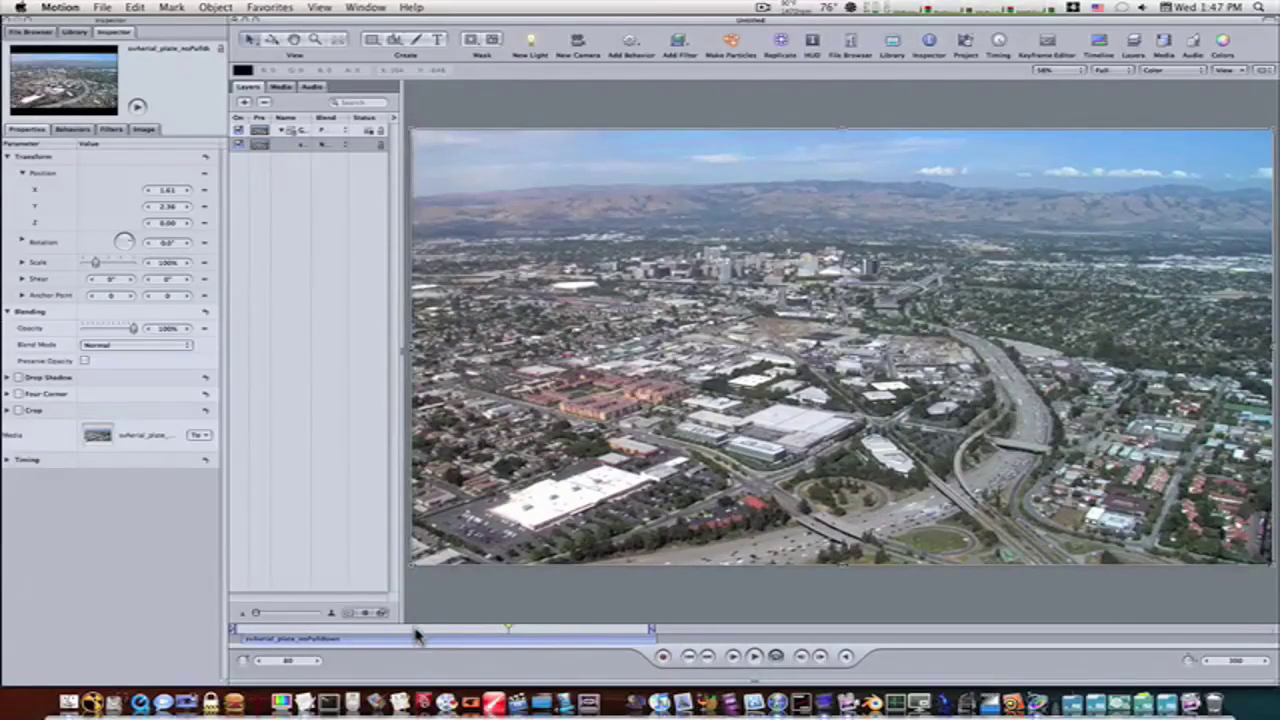
left_click_drag(418, 636, 263, 635)
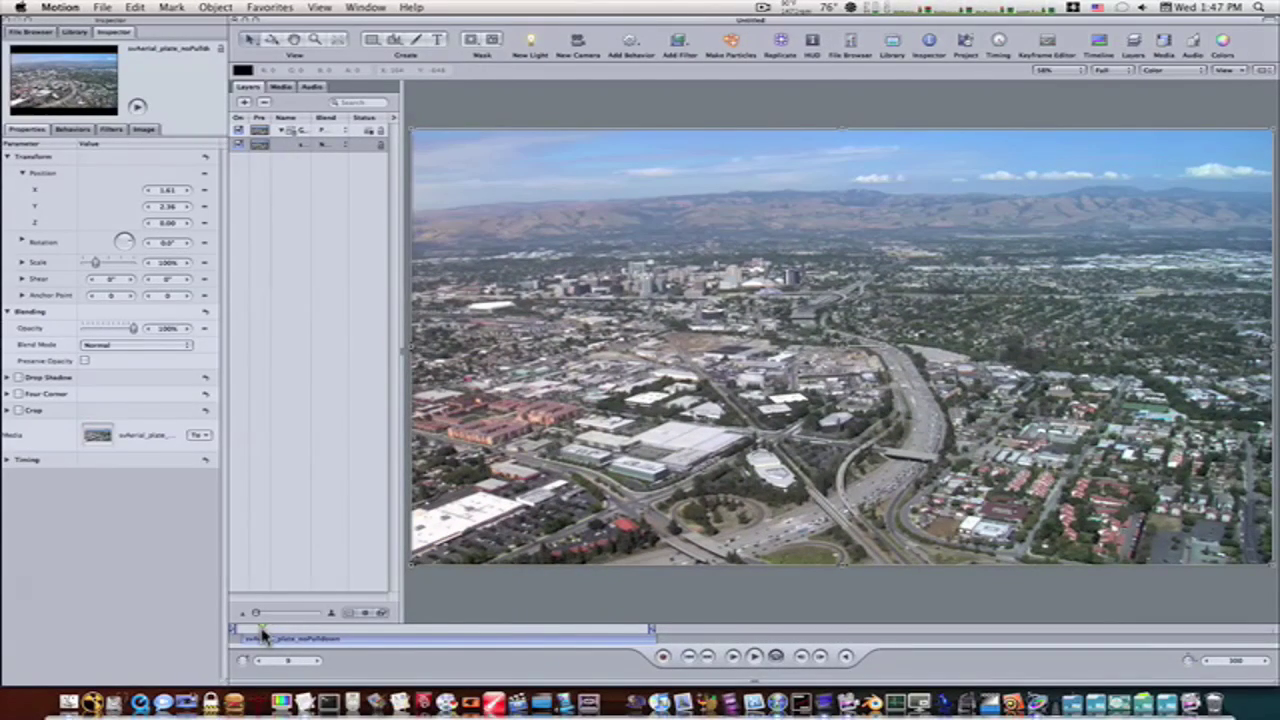
left_click(266, 642)
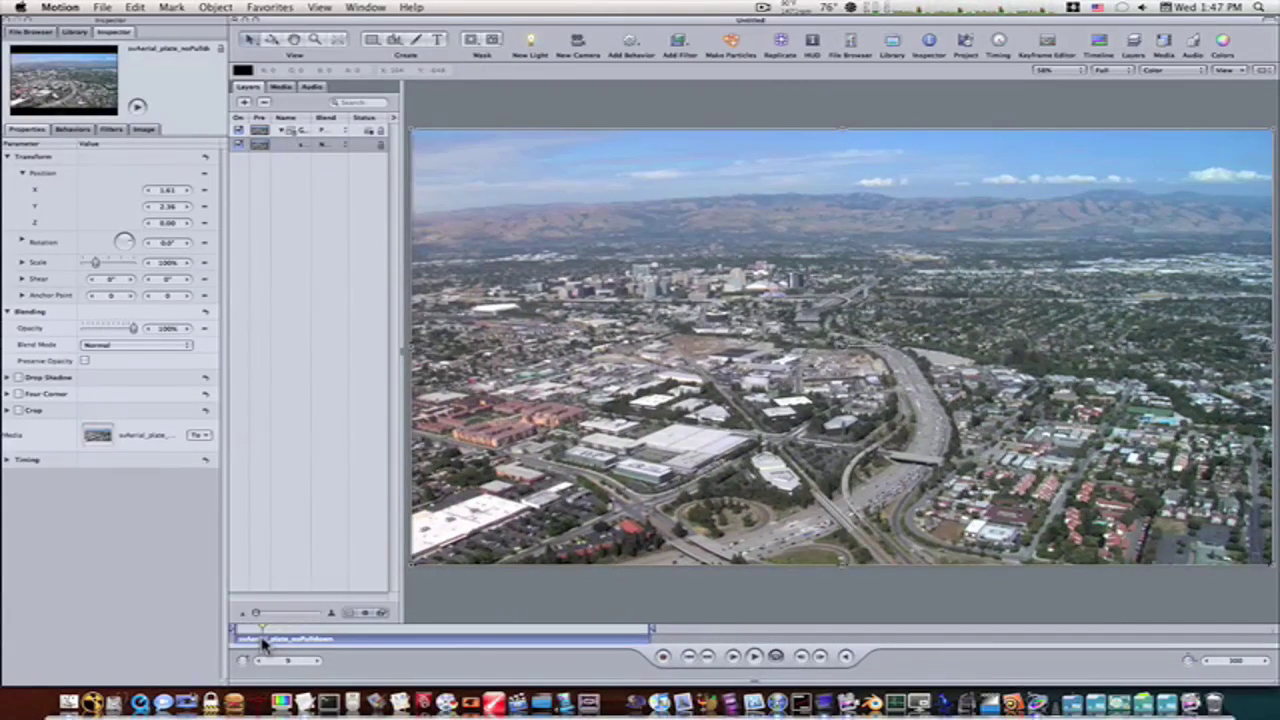
left_click_drag(262, 632, 243, 627)
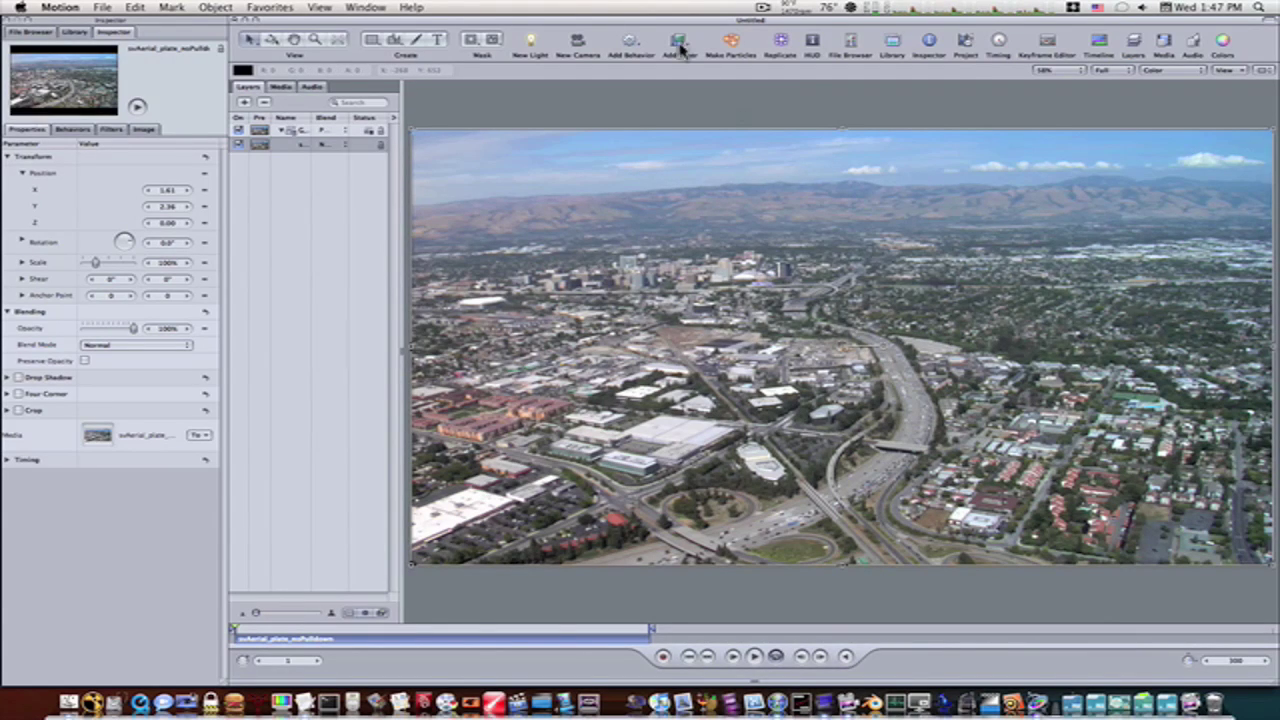
Add an Analyze Motion behavior and position its Track 1 tracker on a downtown high-rise
left_click(633, 45)
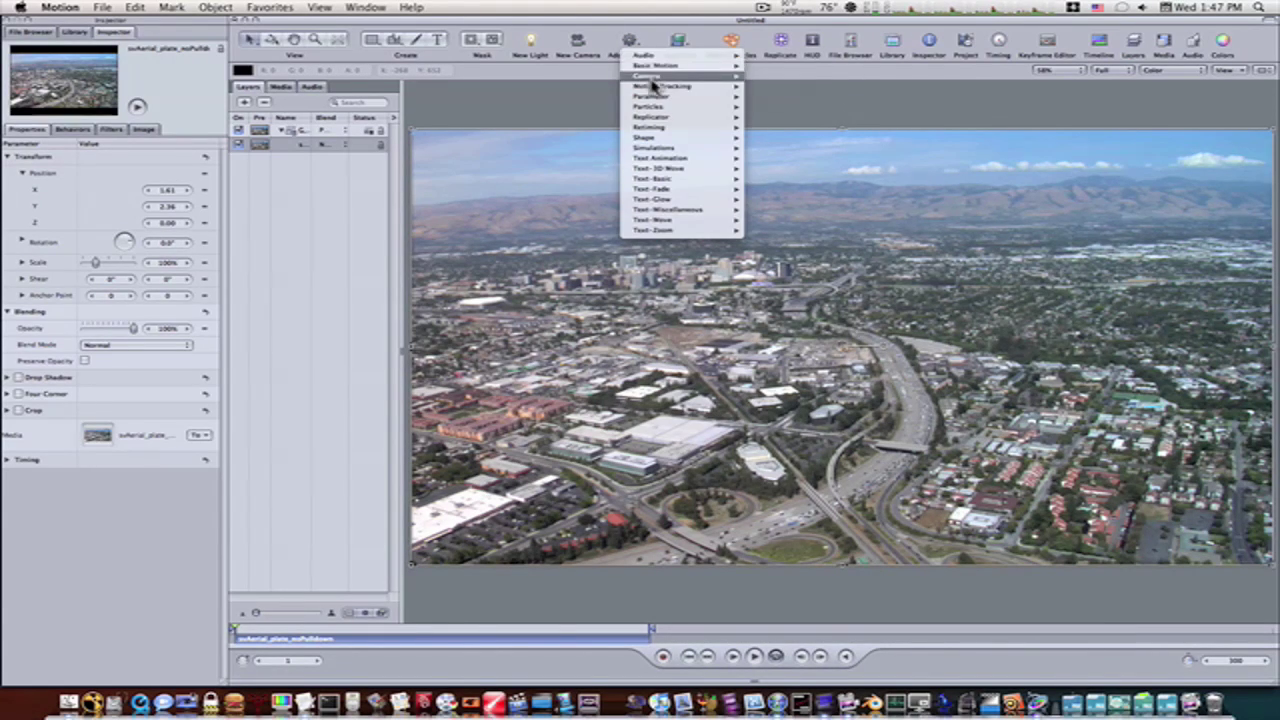
mouse_move(655, 88)
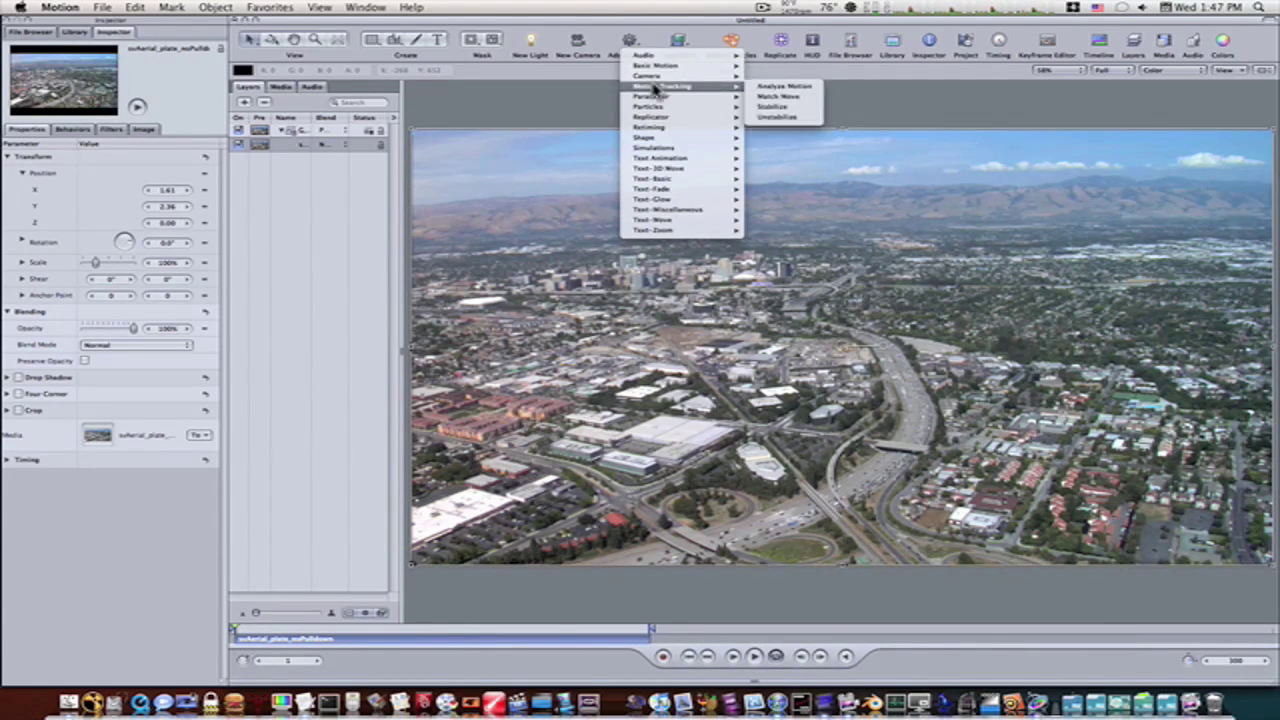
left_click(770, 88)
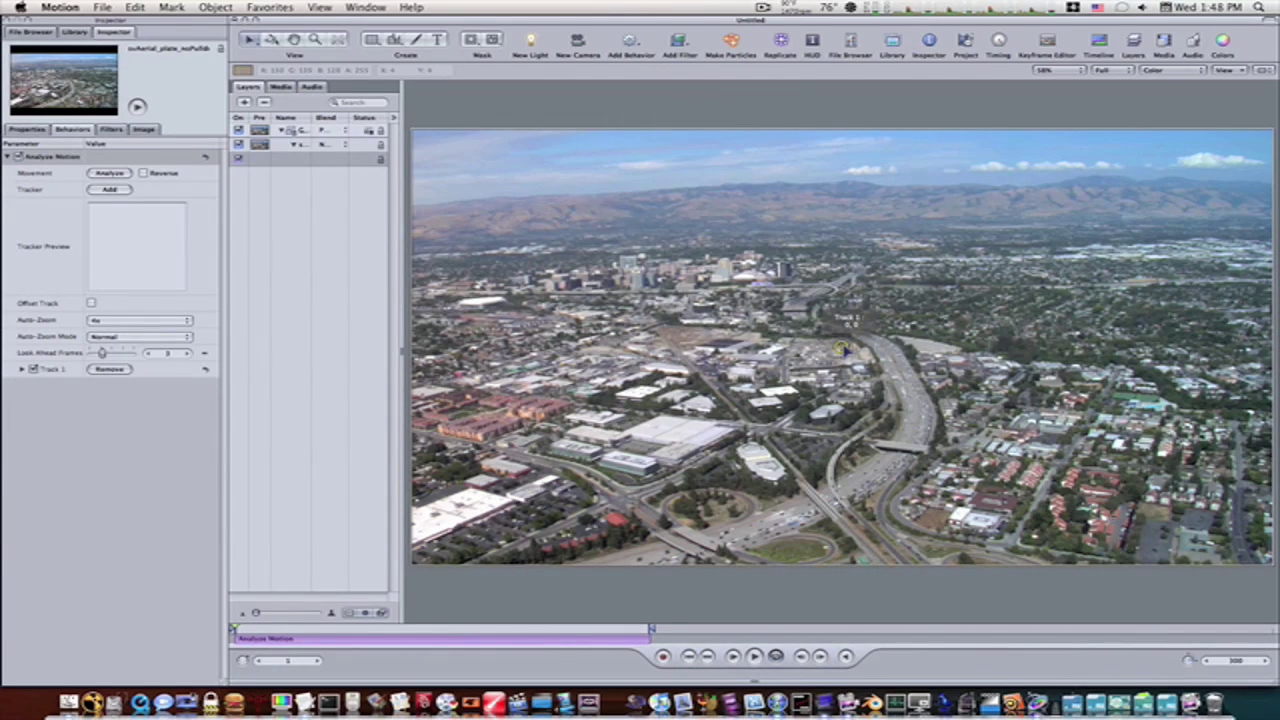
left_click_drag(840, 348, 781, 274)
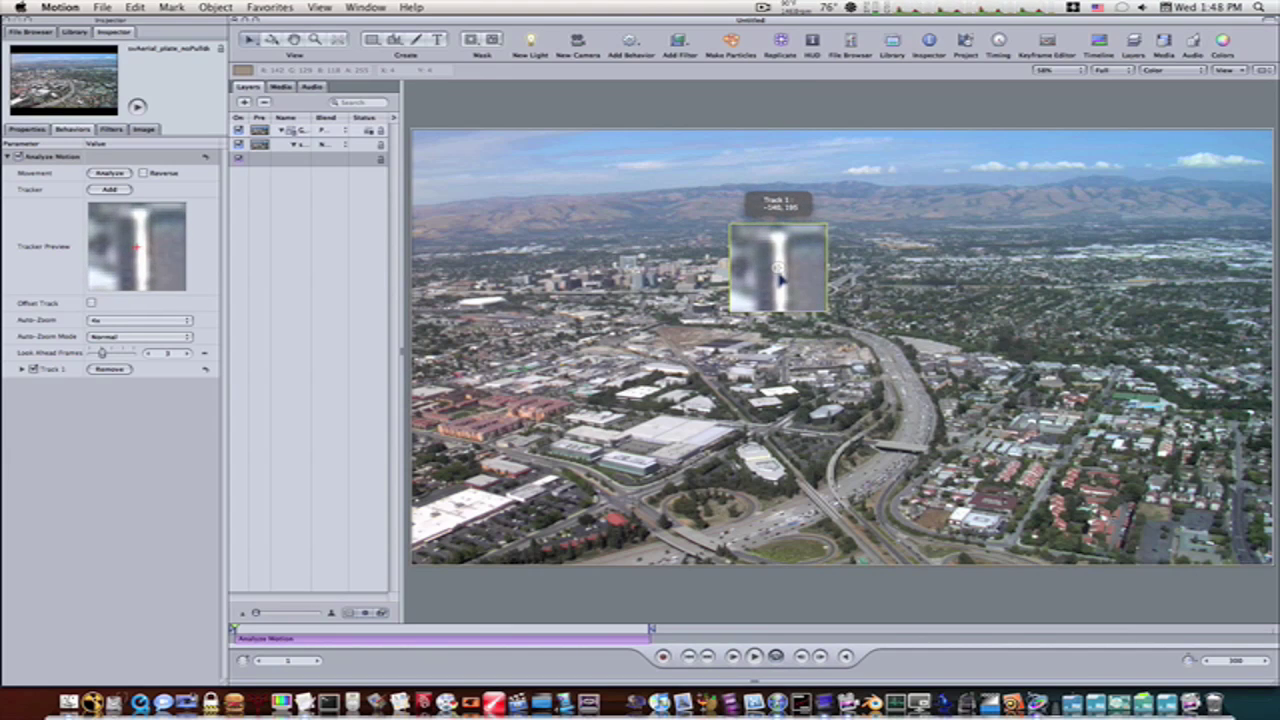
left_click_drag(782, 267, 782, 280)
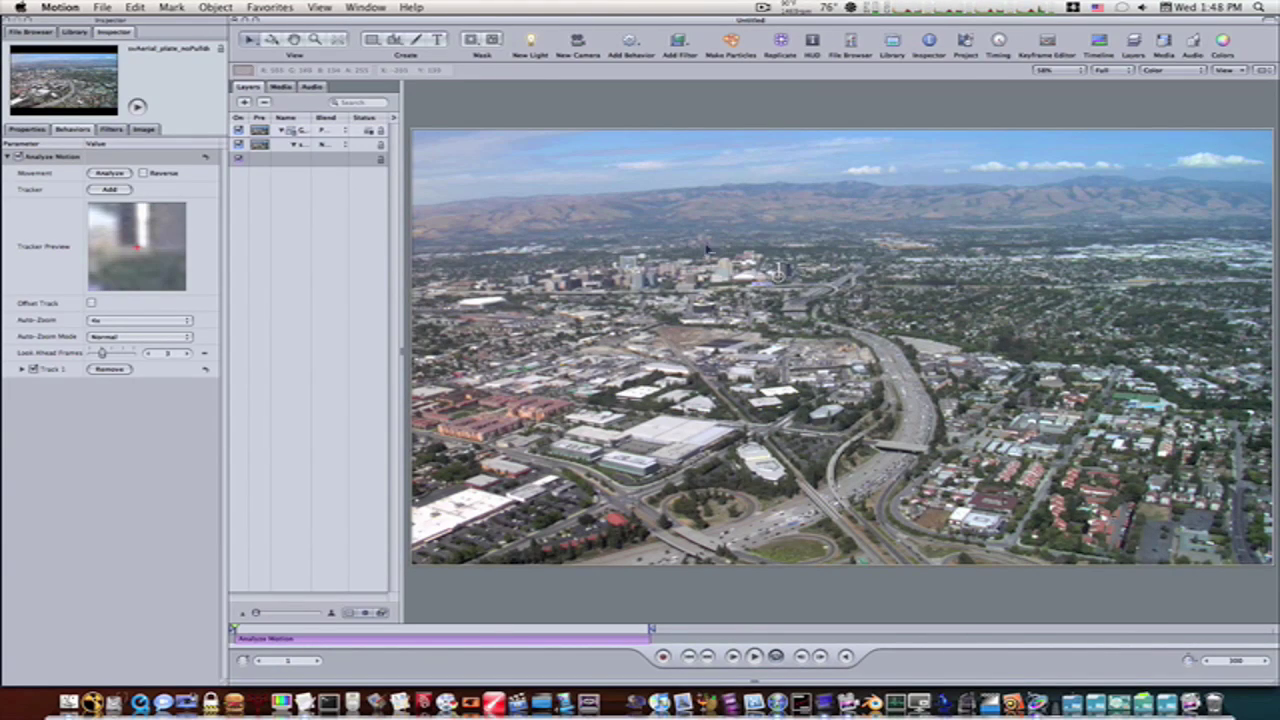
Analyze the building's motion across all 120 frames, then return the playhead to the start
left_click(113, 190)
left_click(109, 174)
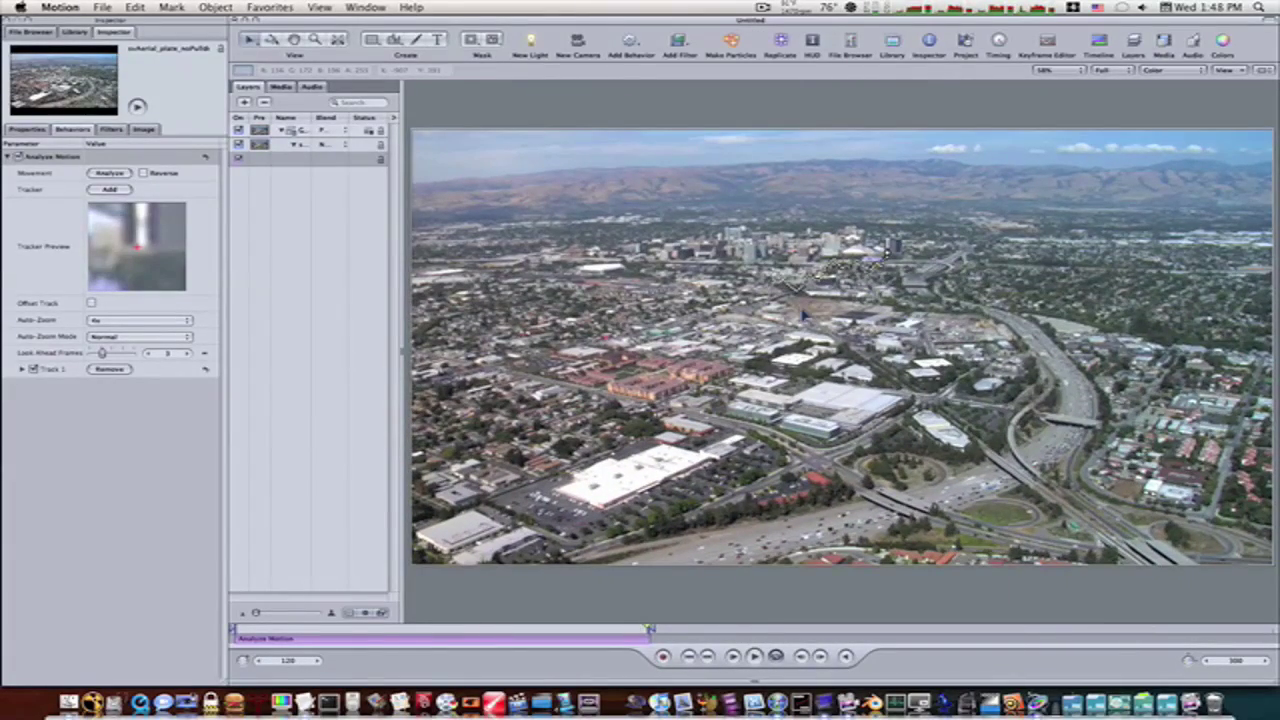
left_click_drag(648, 630, 240, 630)
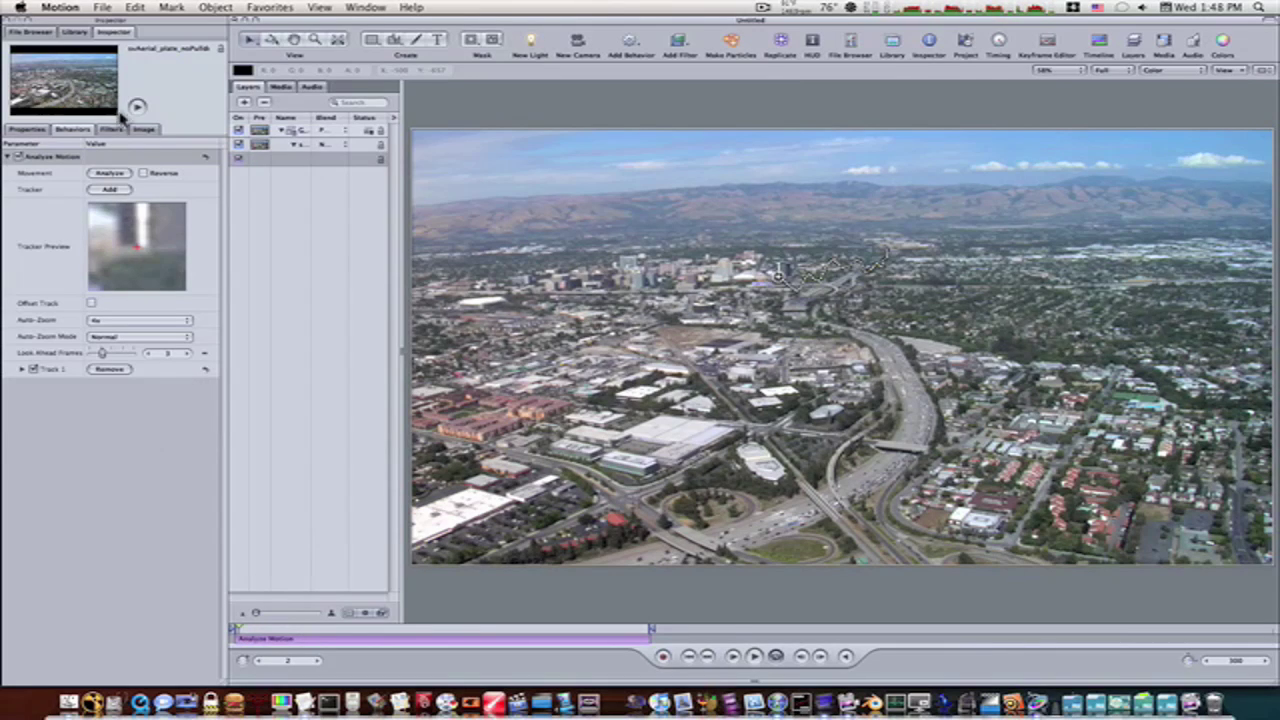
Drag the Fire Plume emitter from the Library above downtown, widen the Layers list, and preview
left_click(76, 32)
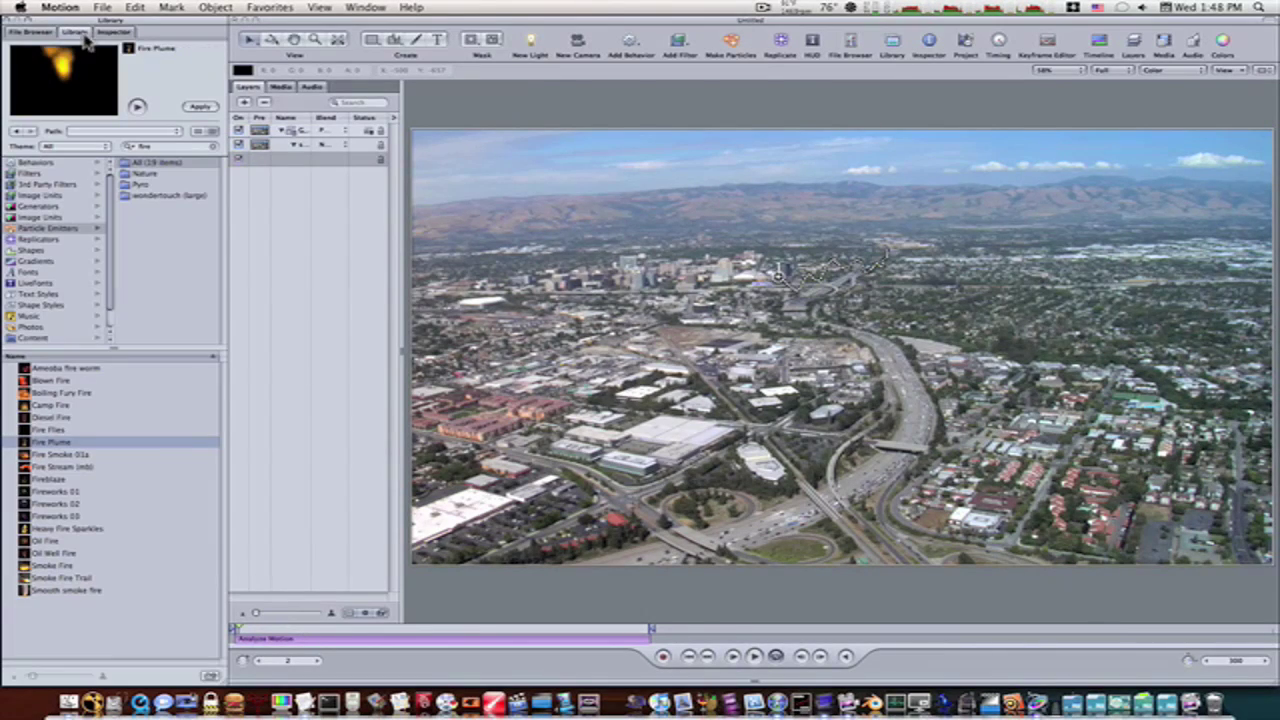
left_click_drag(26, 446, 778, 276)
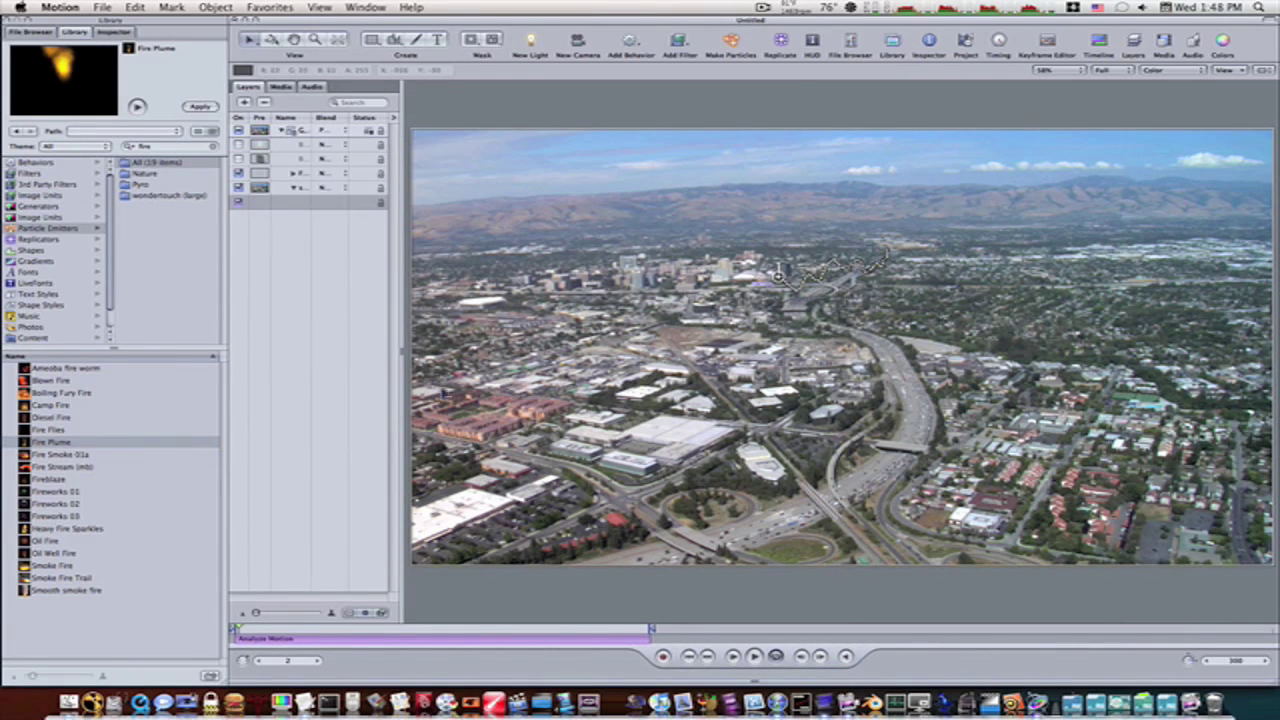
left_click_drag(398, 348, 497, 349)
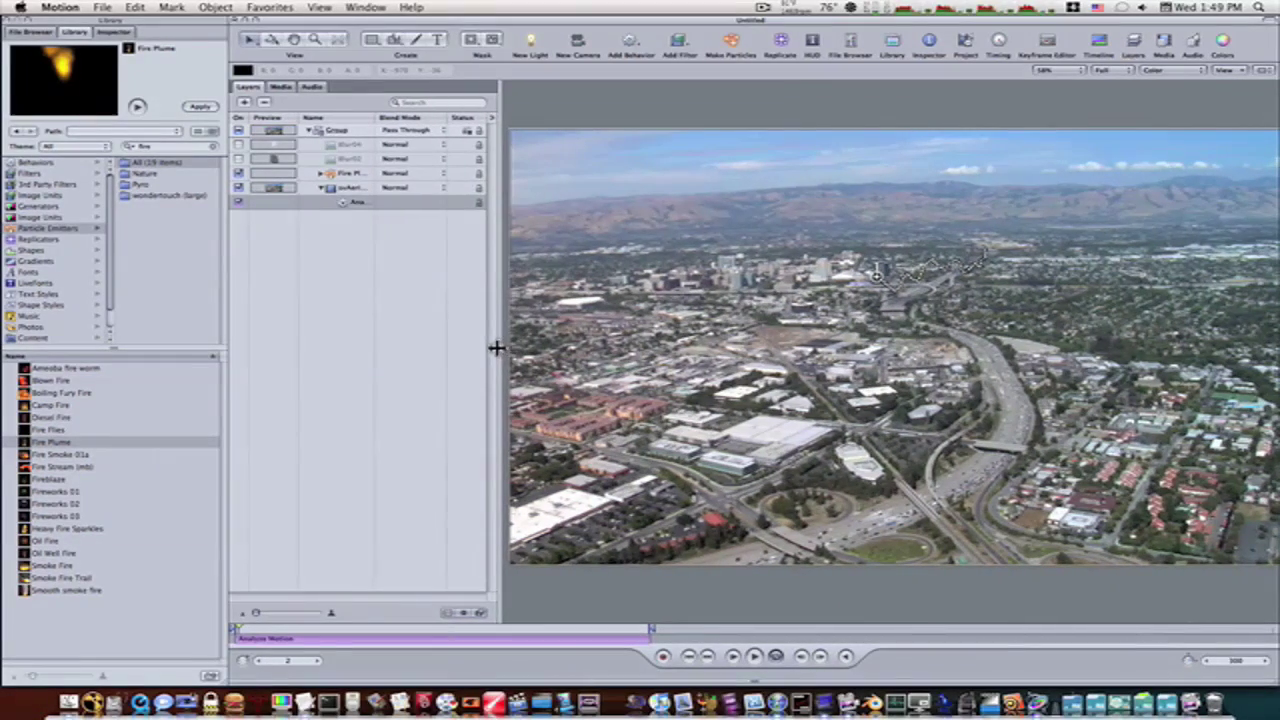
left_click(756, 656)
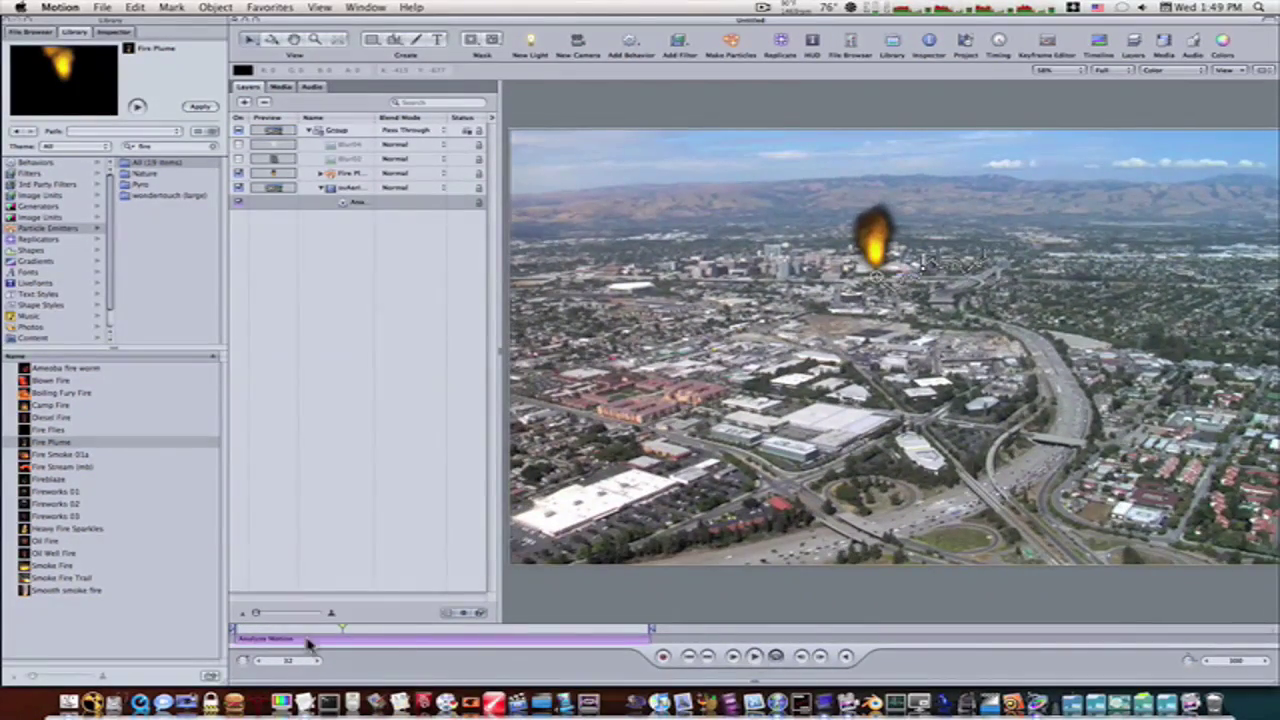
left_click_drag(312, 635, 233, 628)
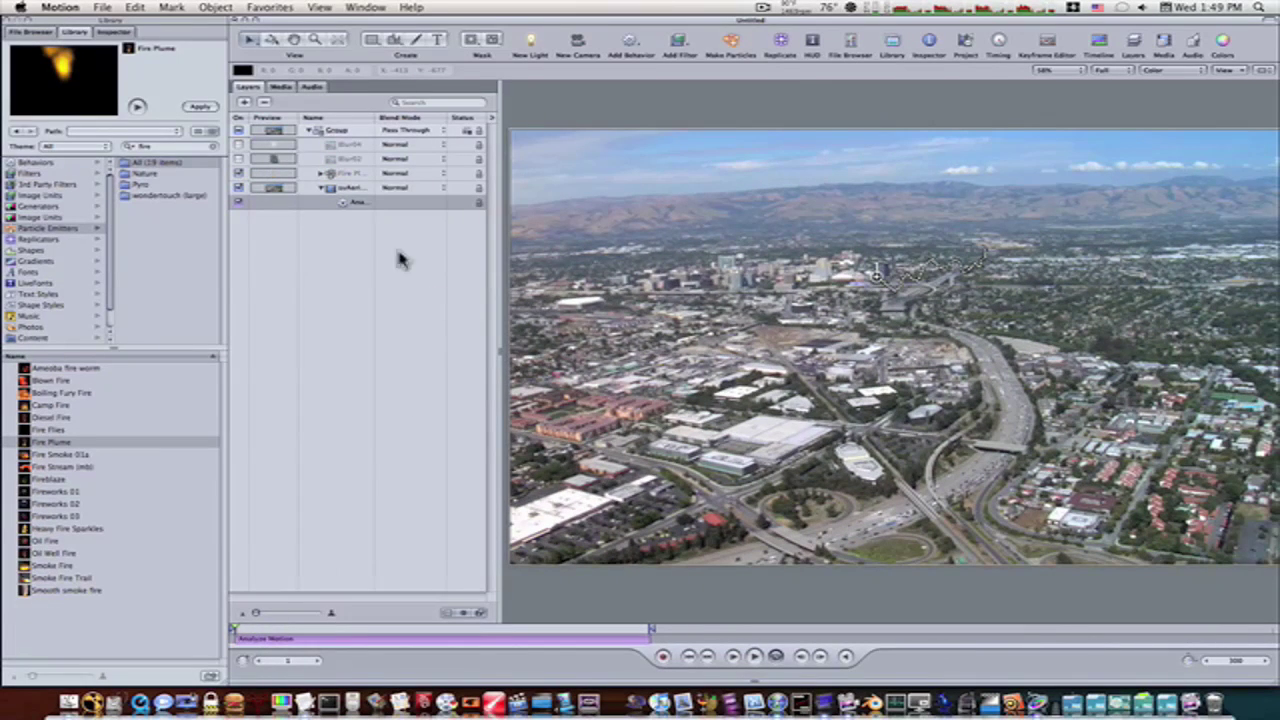
Give Fire Plume a Match Move behavior with Analyze Motion as its source, then play back
left_click(350, 175)
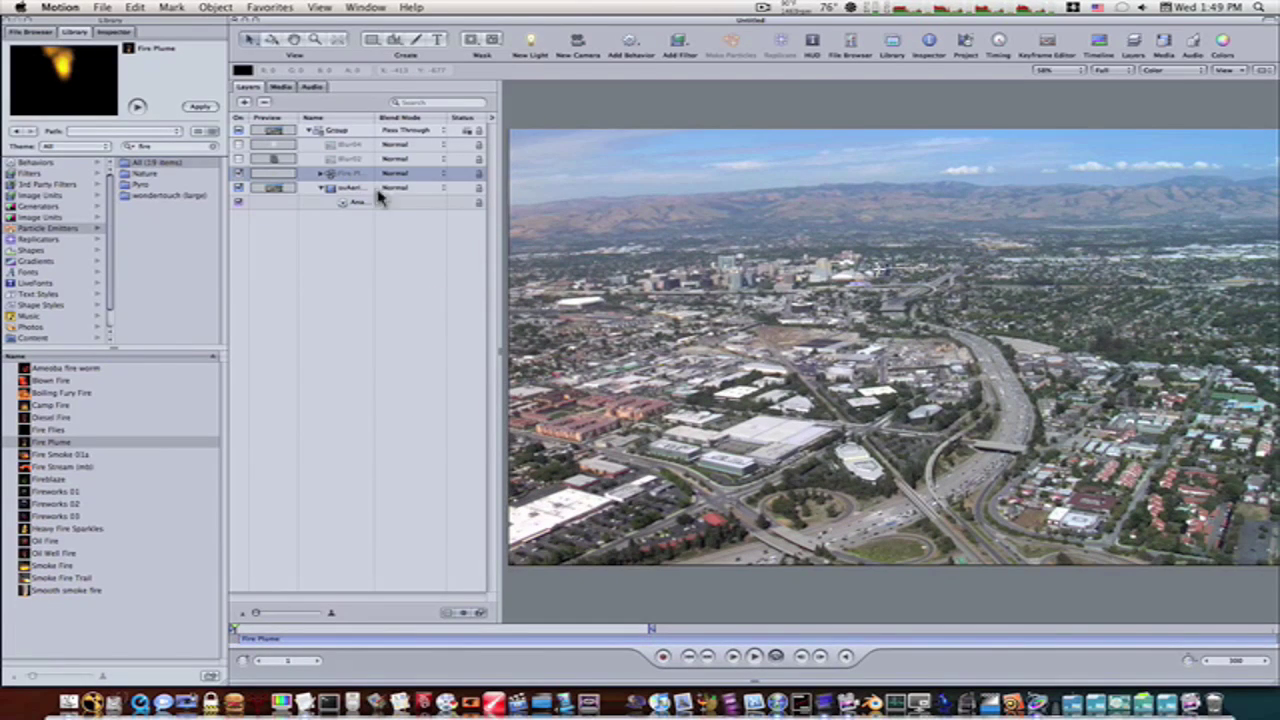
left_click(630, 41)
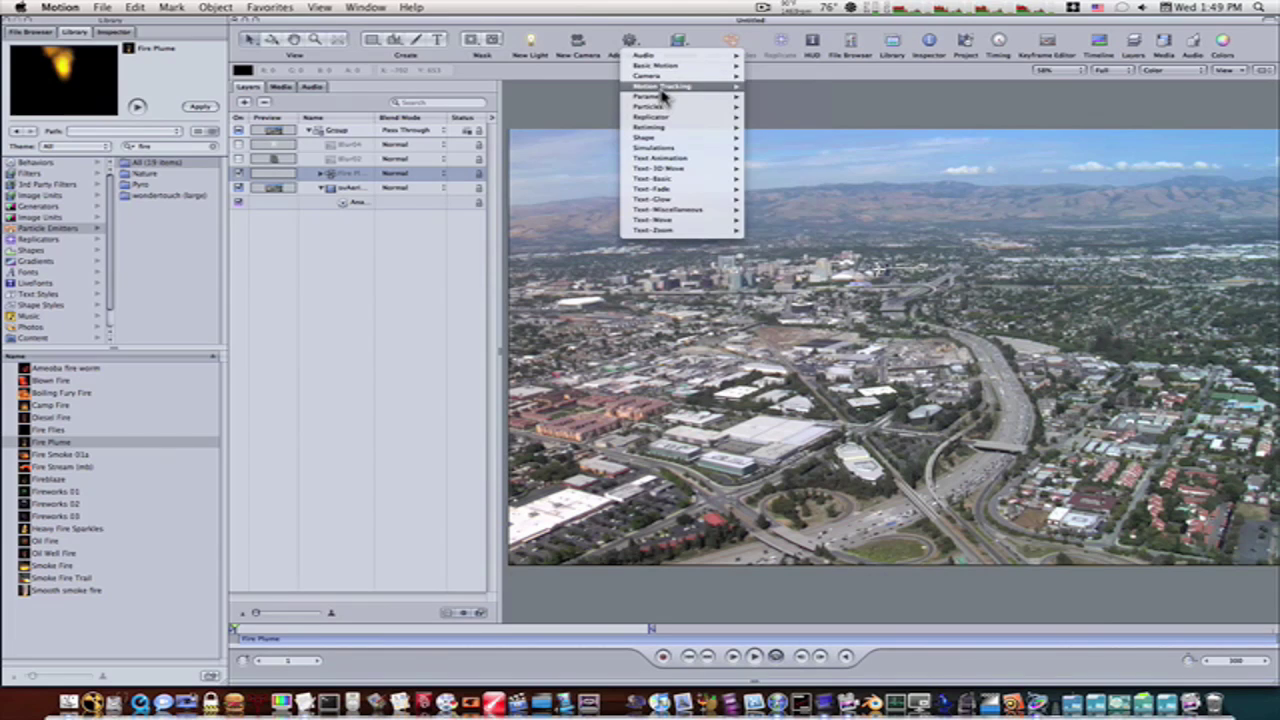
mouse_move(699, 90)
left_click(752, 97)
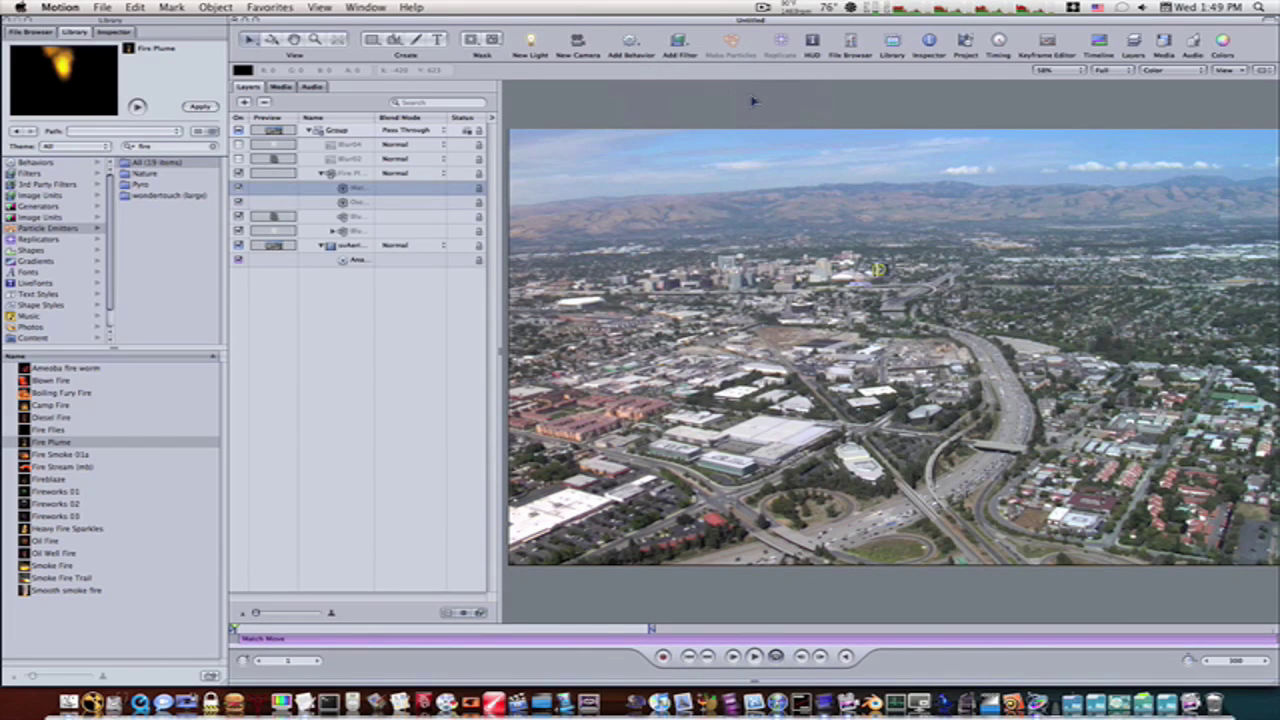
left_click(112, 31)
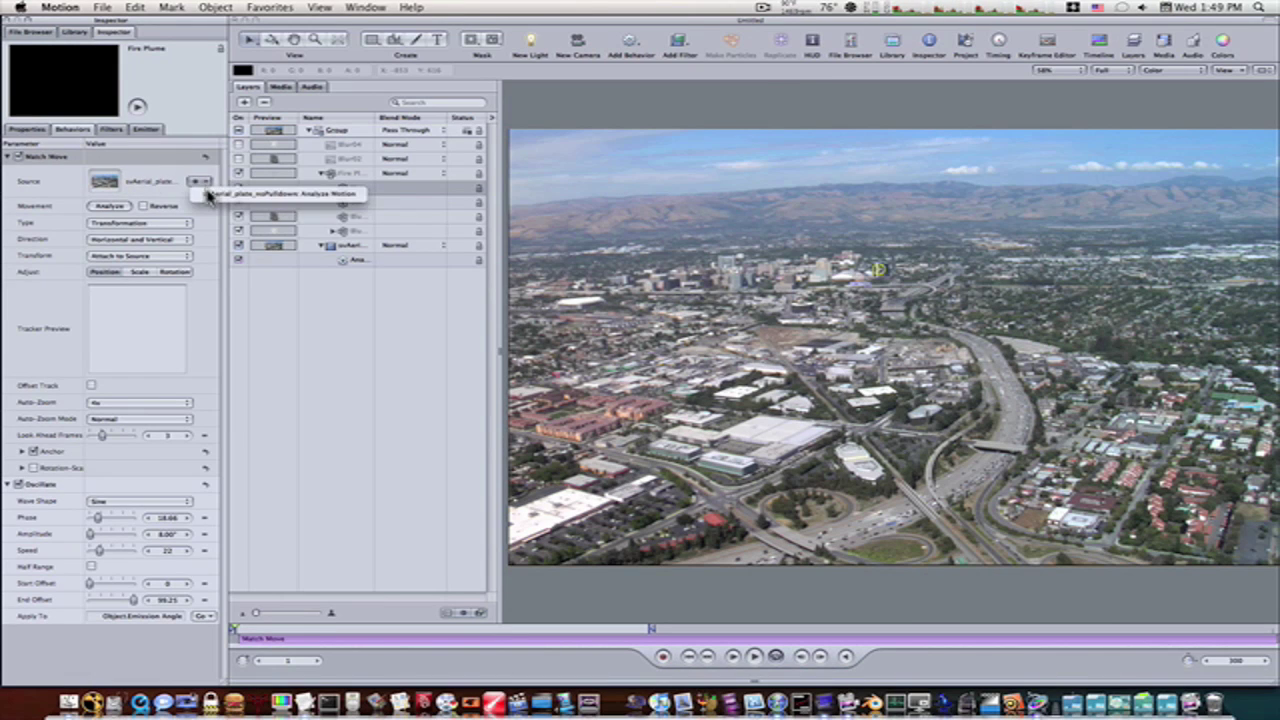
left_click(210, 195)
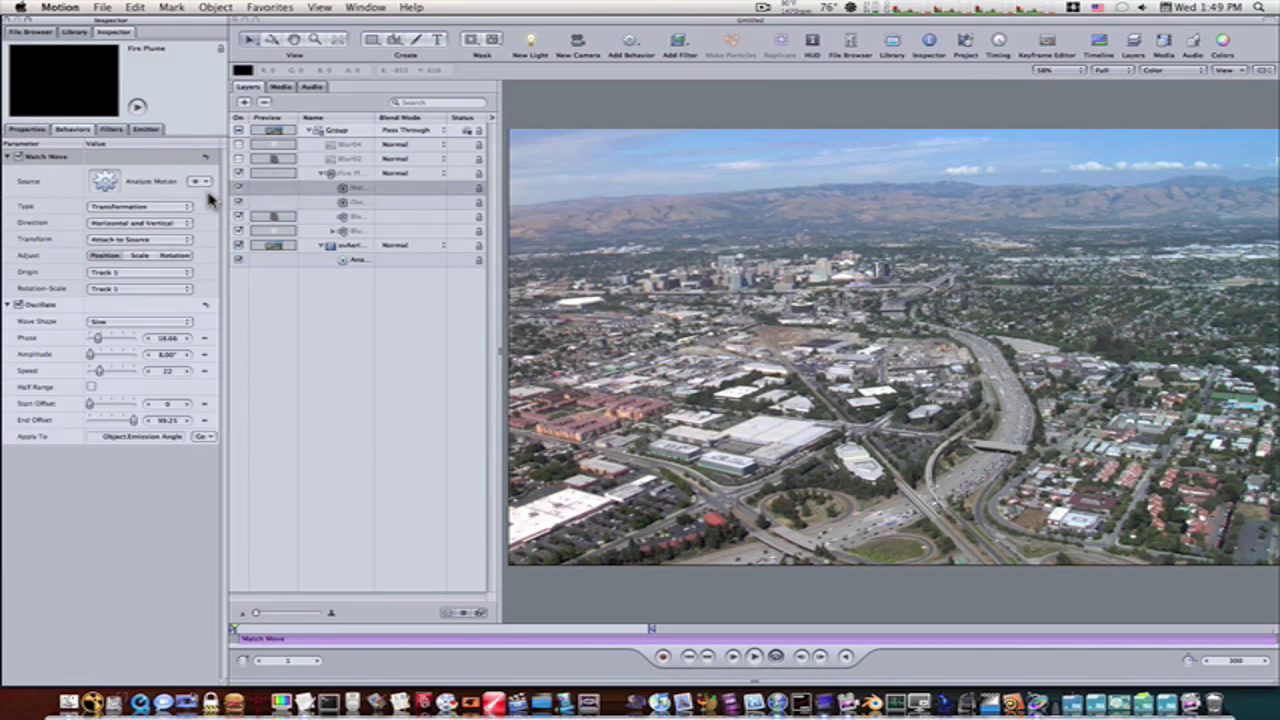
left_click(755, 656)
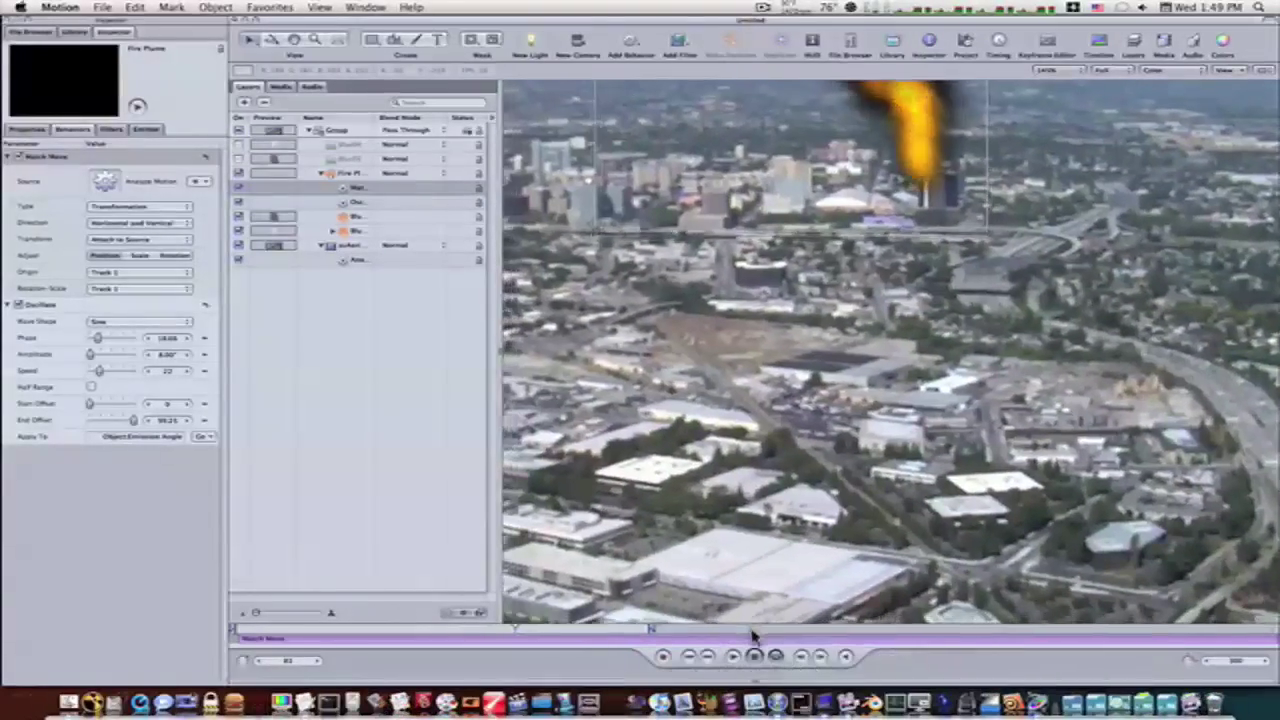
Stop playback at frame 94 and fit the whole frame in the canvas
key("space")
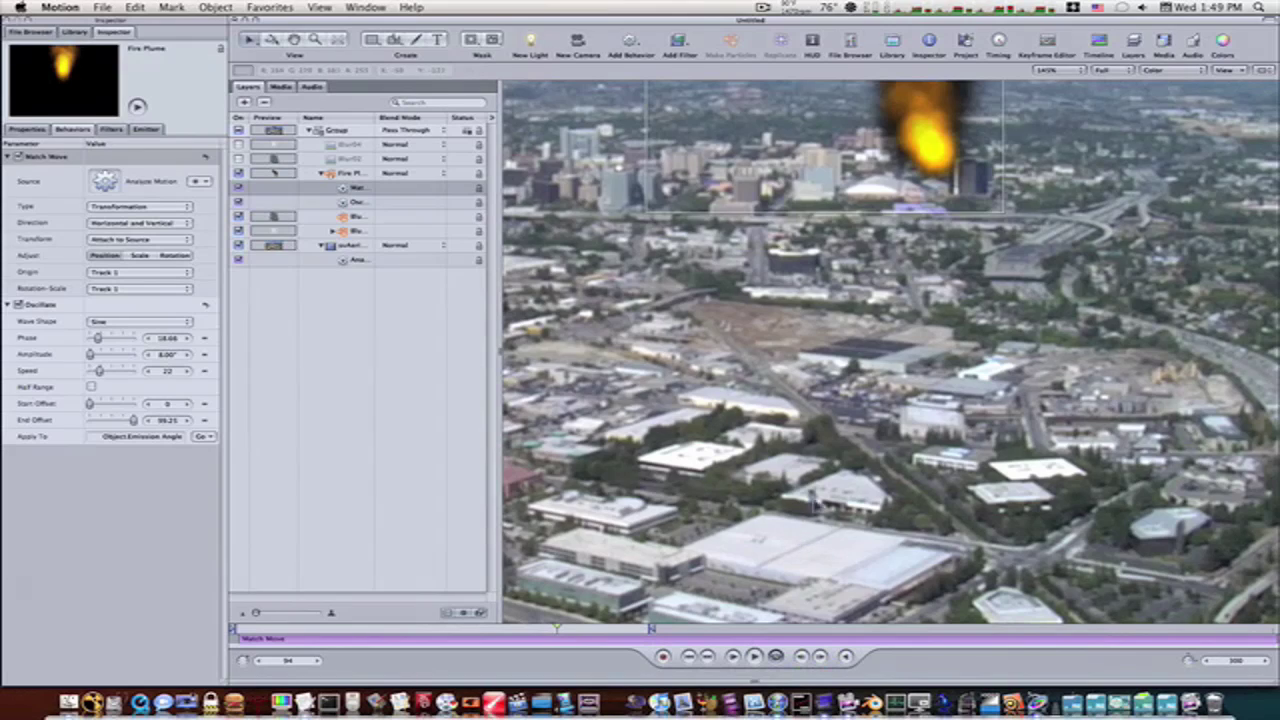
key("shift+z")
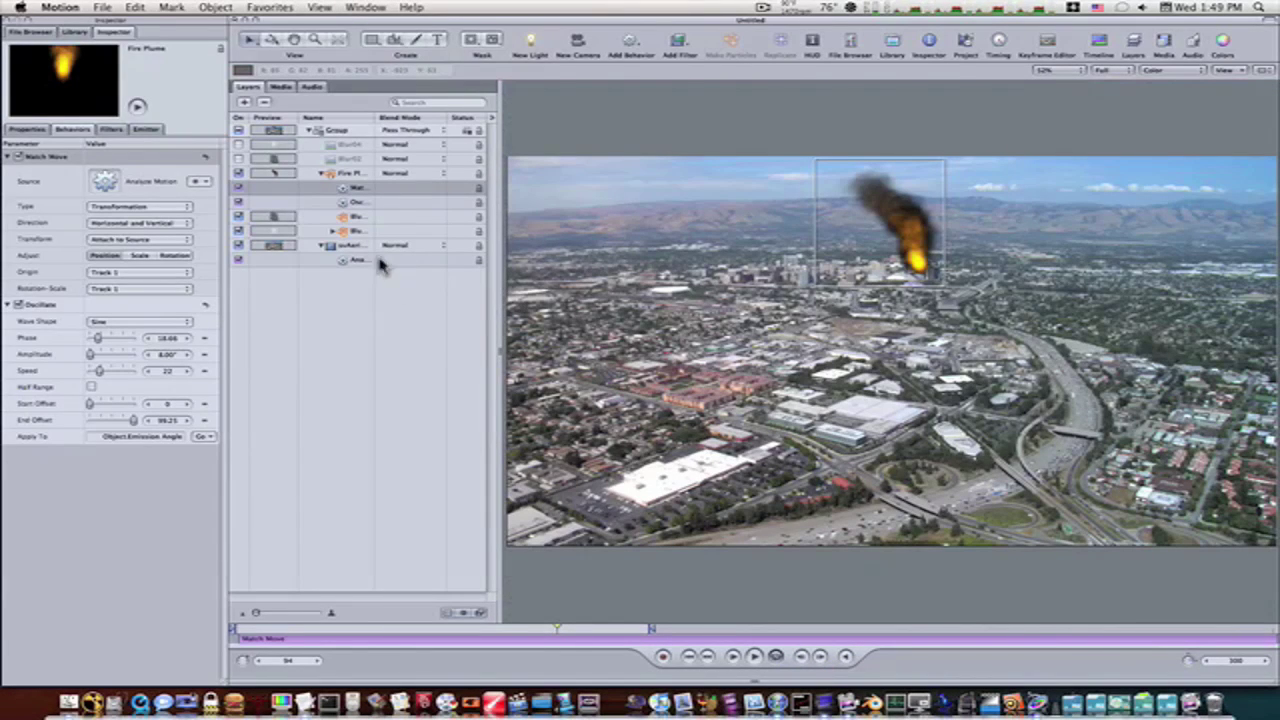
Delete the Fire Plume layer and the Analyze Motion behavior, then reselect the aerial clip
left_click(342, 175)
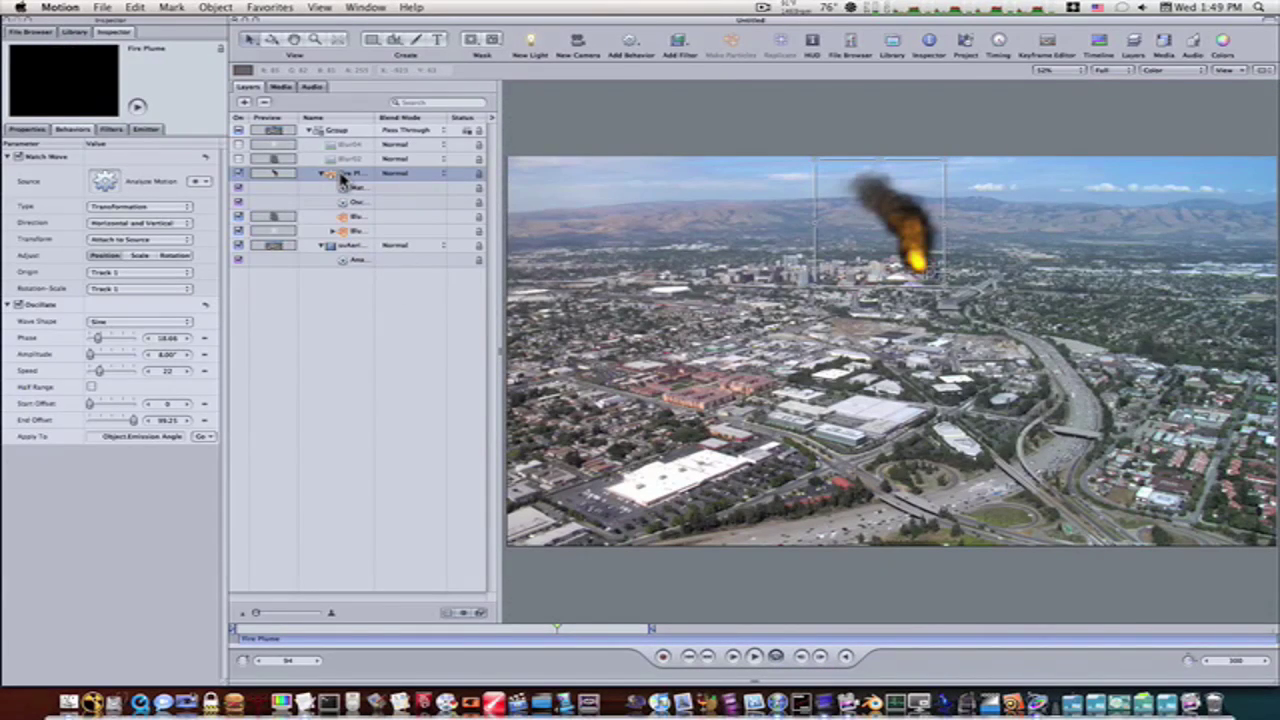
key("Delete")
left_click(343, 188)
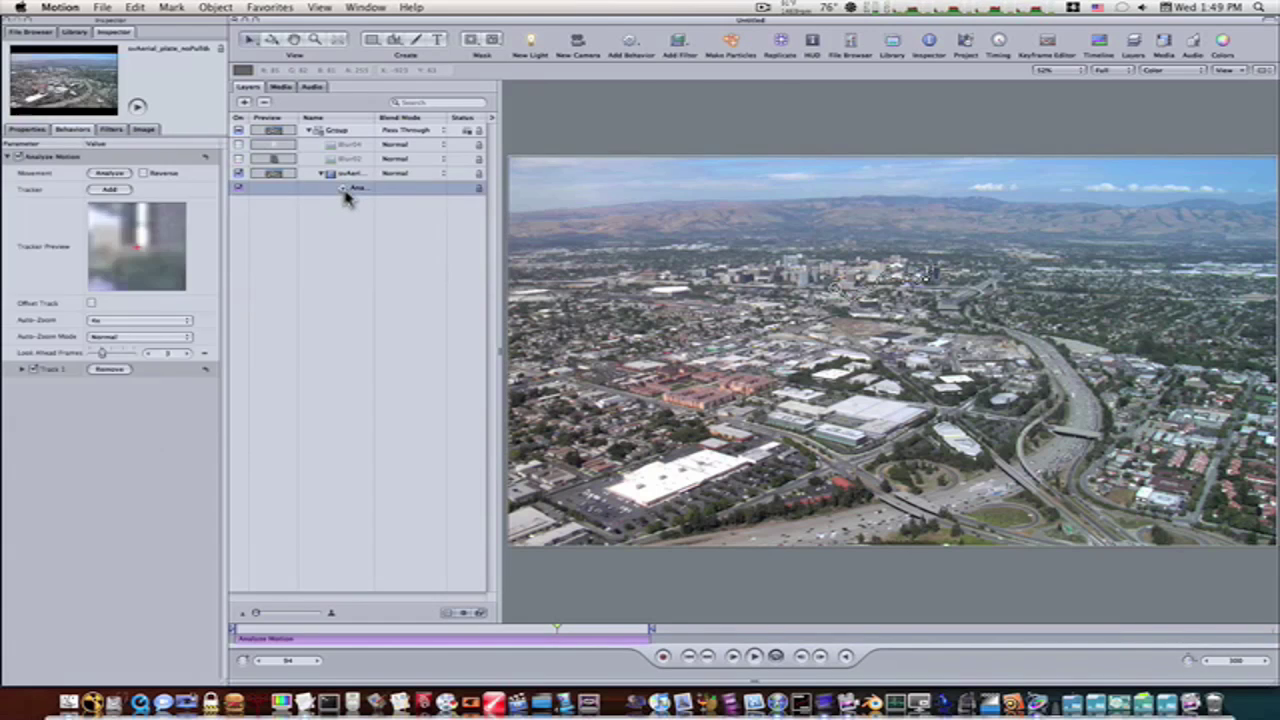
key("Delete")
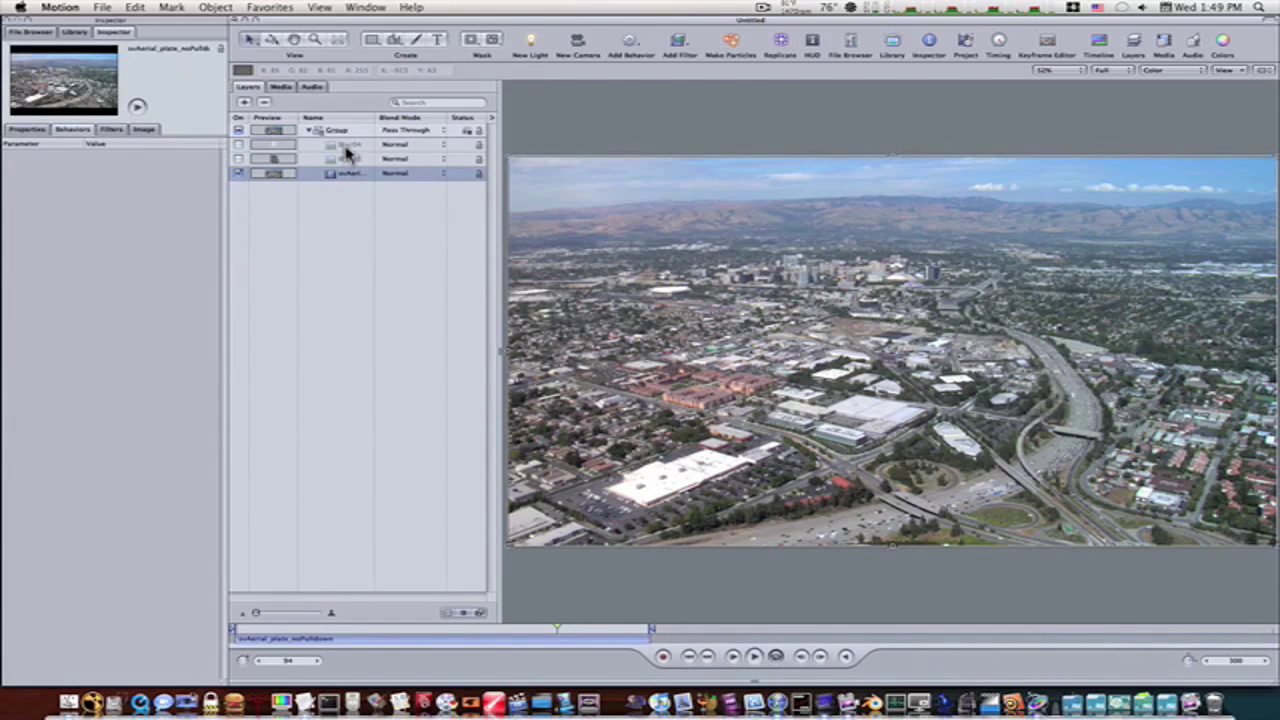
left_click(347, 150)
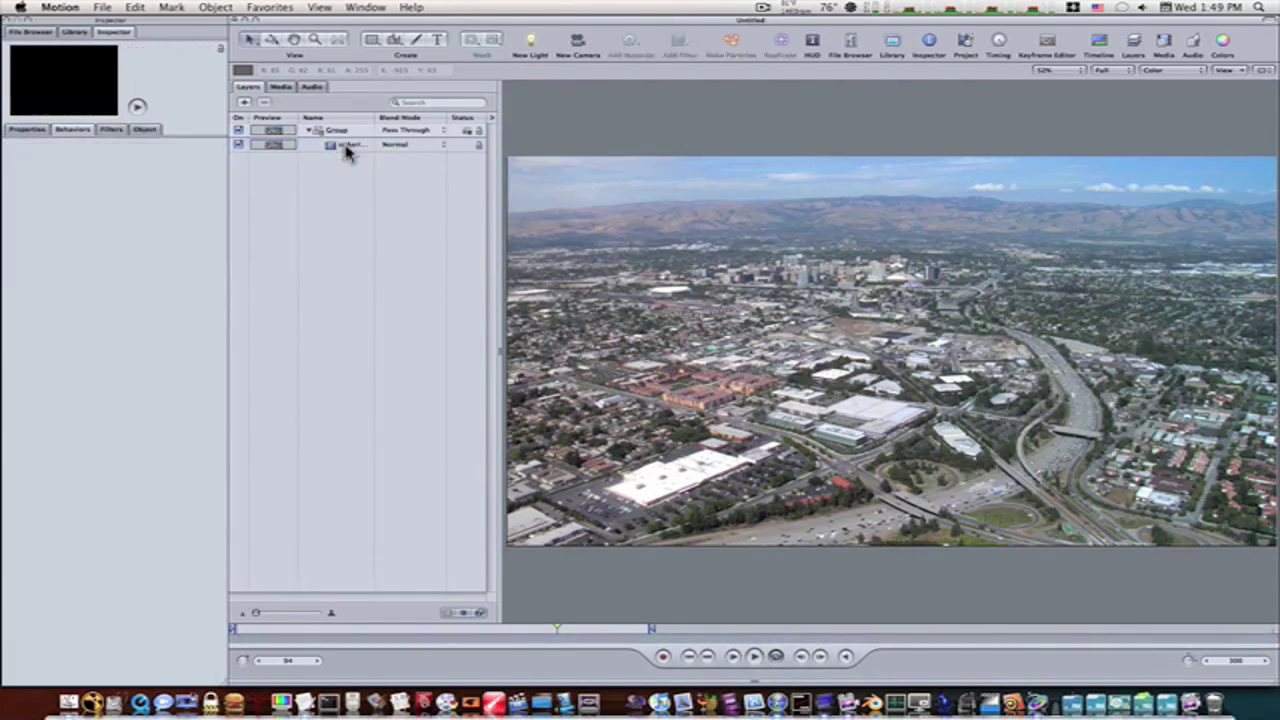
left_click(338, 145)
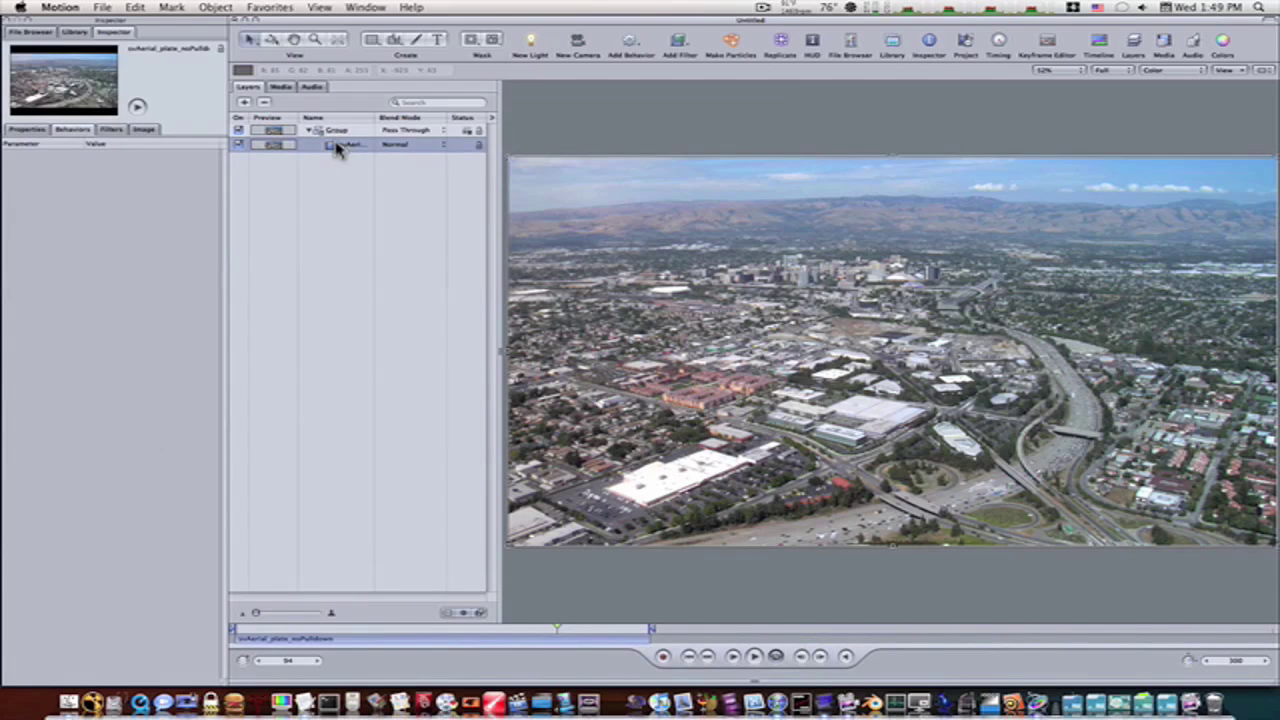
left_click(629, 40)
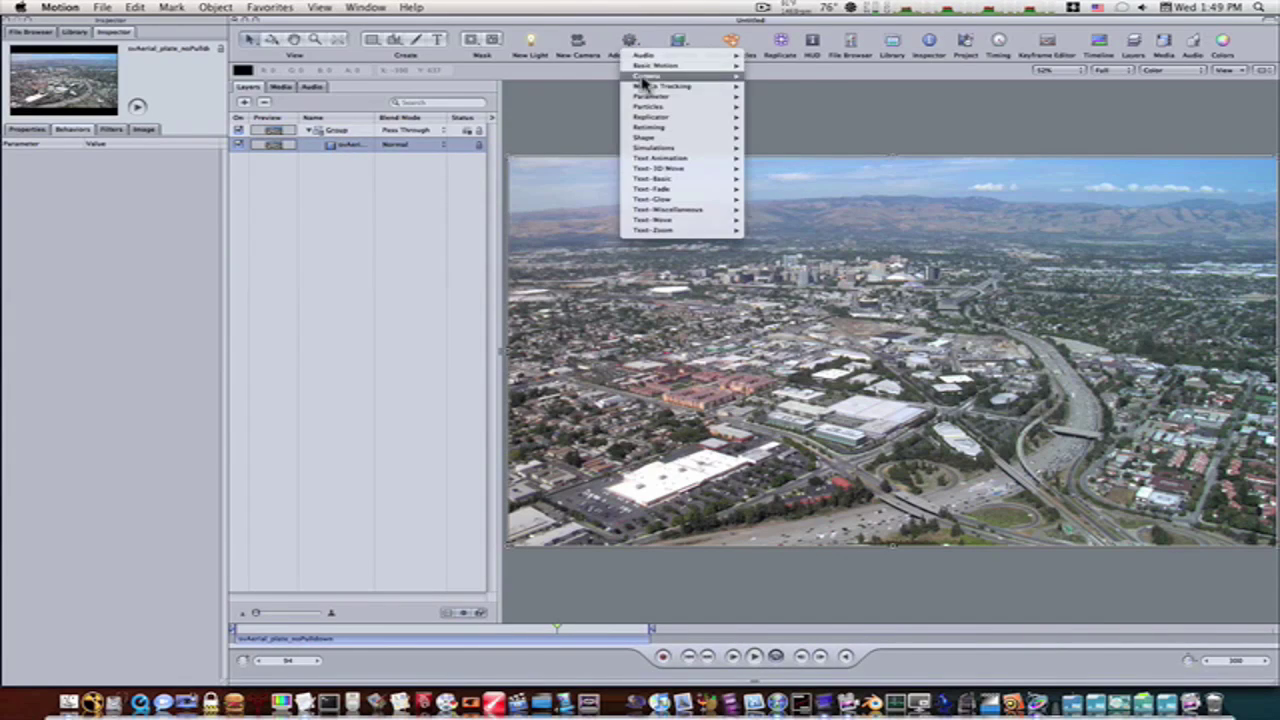
Add a Stabilize behavior to the aerial clip and set its method to Smooth
mouse_move(640, 87)
left_click(791, 107)
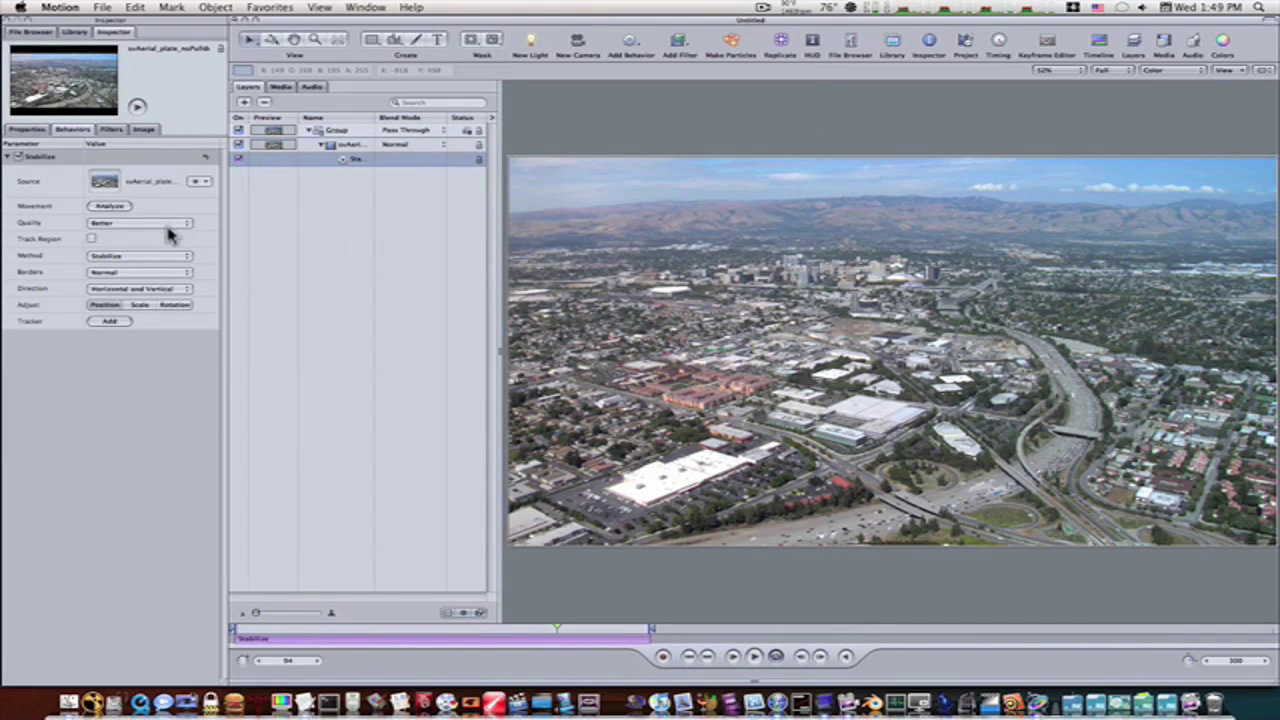
left_click(163, 258)
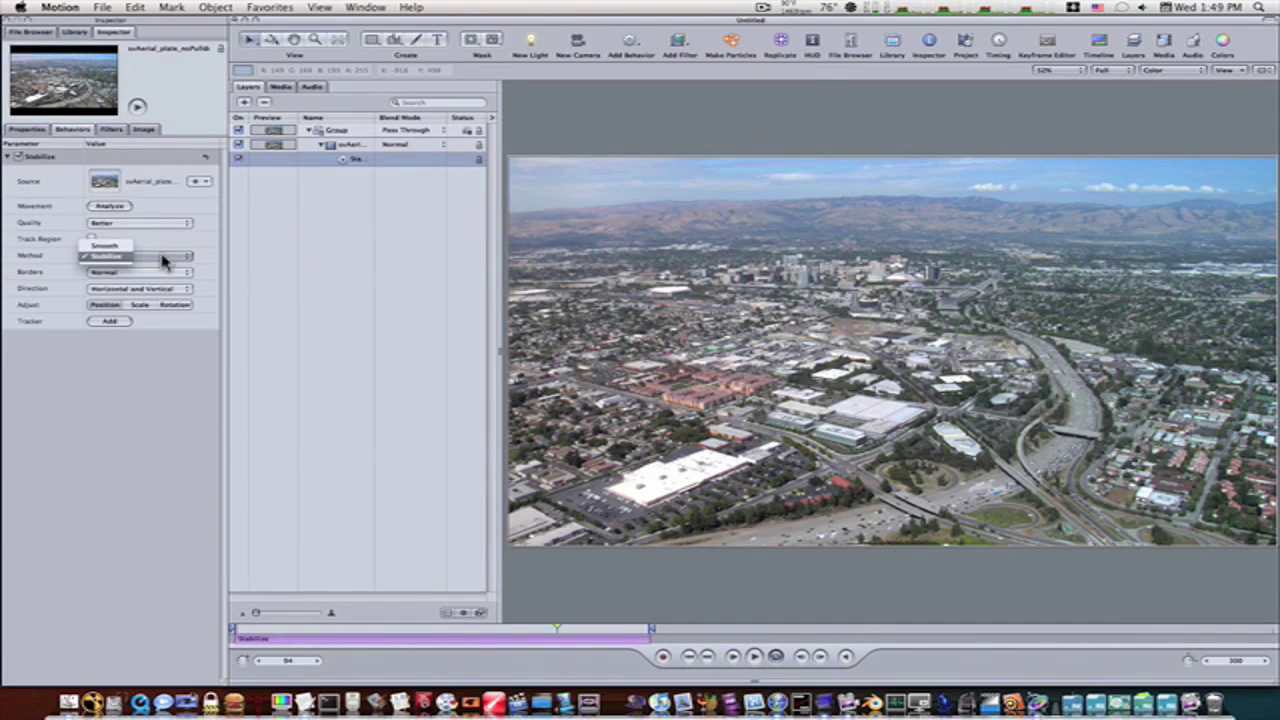
left_click(108, 246)
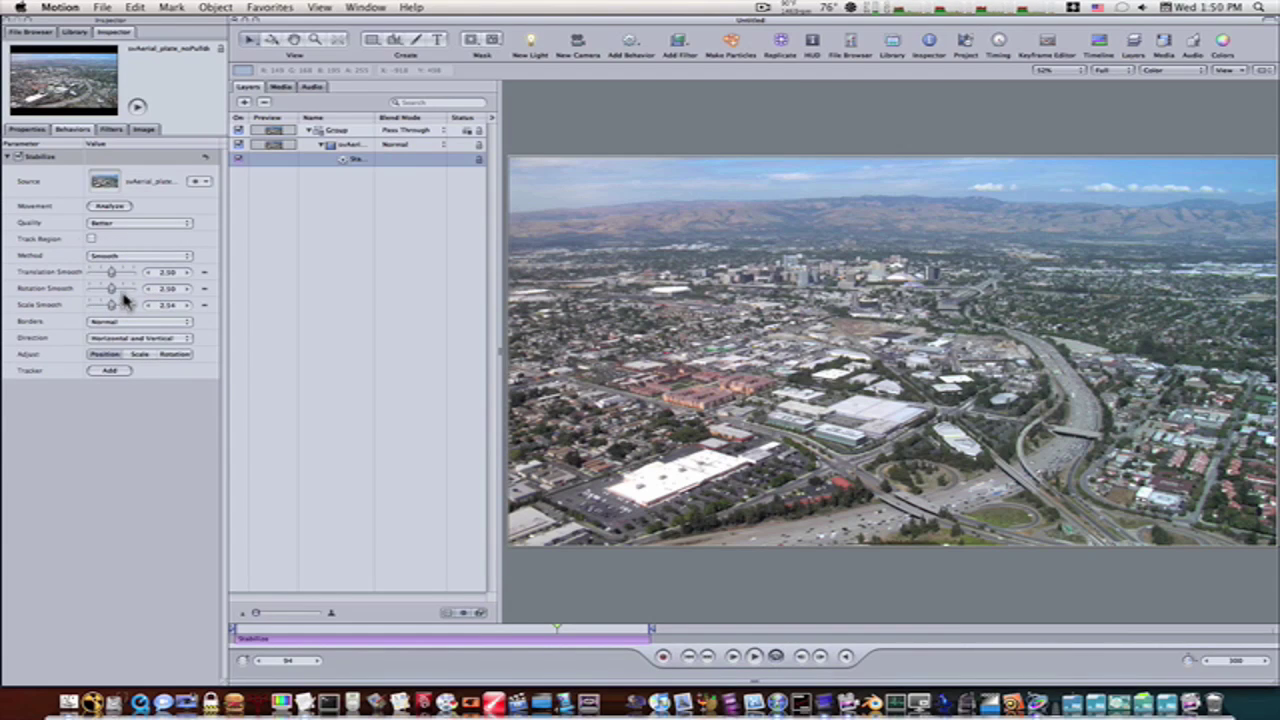
Set translation and rotation smoothing to 3.75, borders to Zoom, and enable Scale and Rotation correction
left_click_drag(111, 289, 125, 290)
left_click(122, 272)
left_click(128, 322)
left_click(116, 316)
left_click(142, 356)
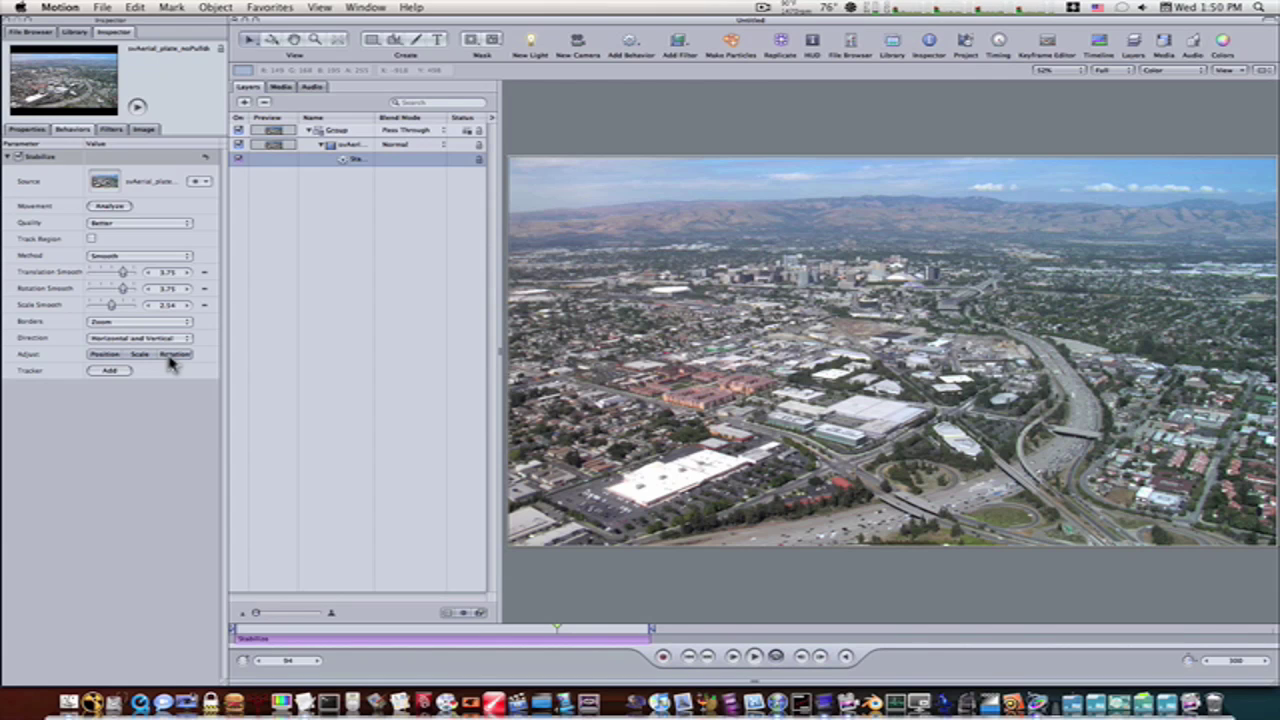
left_click(173, 355)
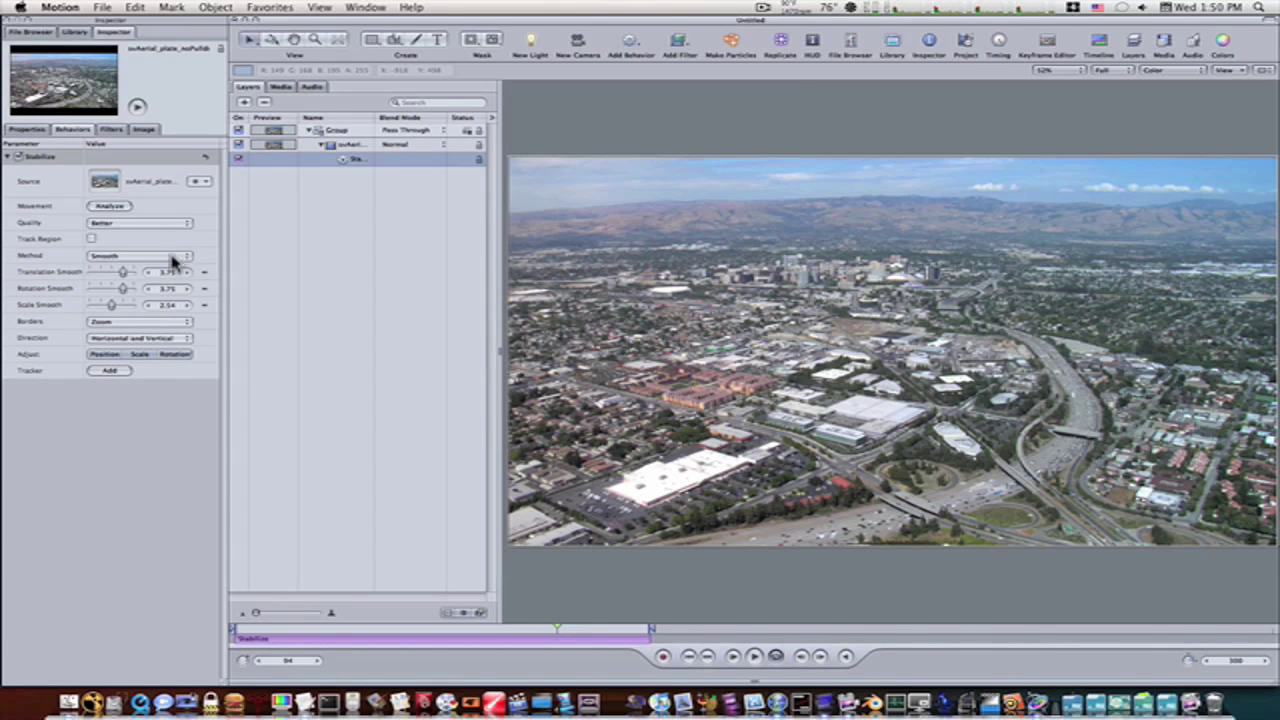
From frame 1, analyze the clip's movement across all 120 frames for the Stabilize behavior
left_click(245, 632)
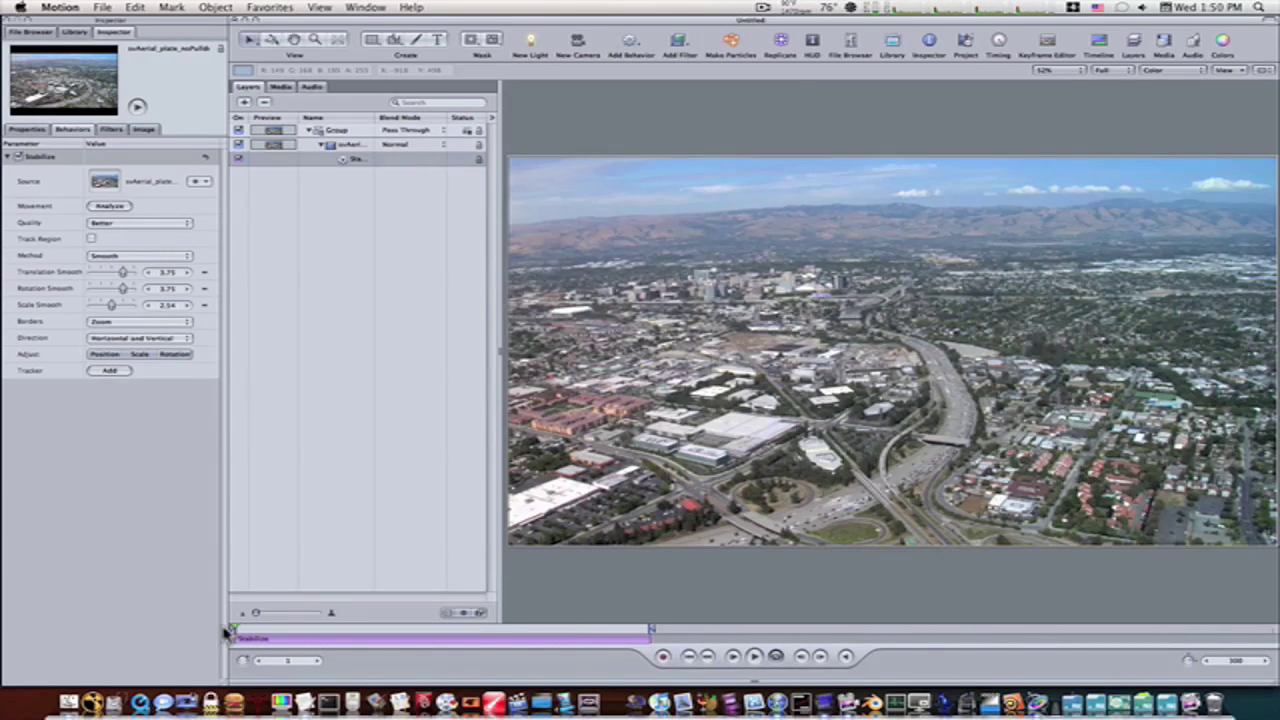
left_click(124, 206)
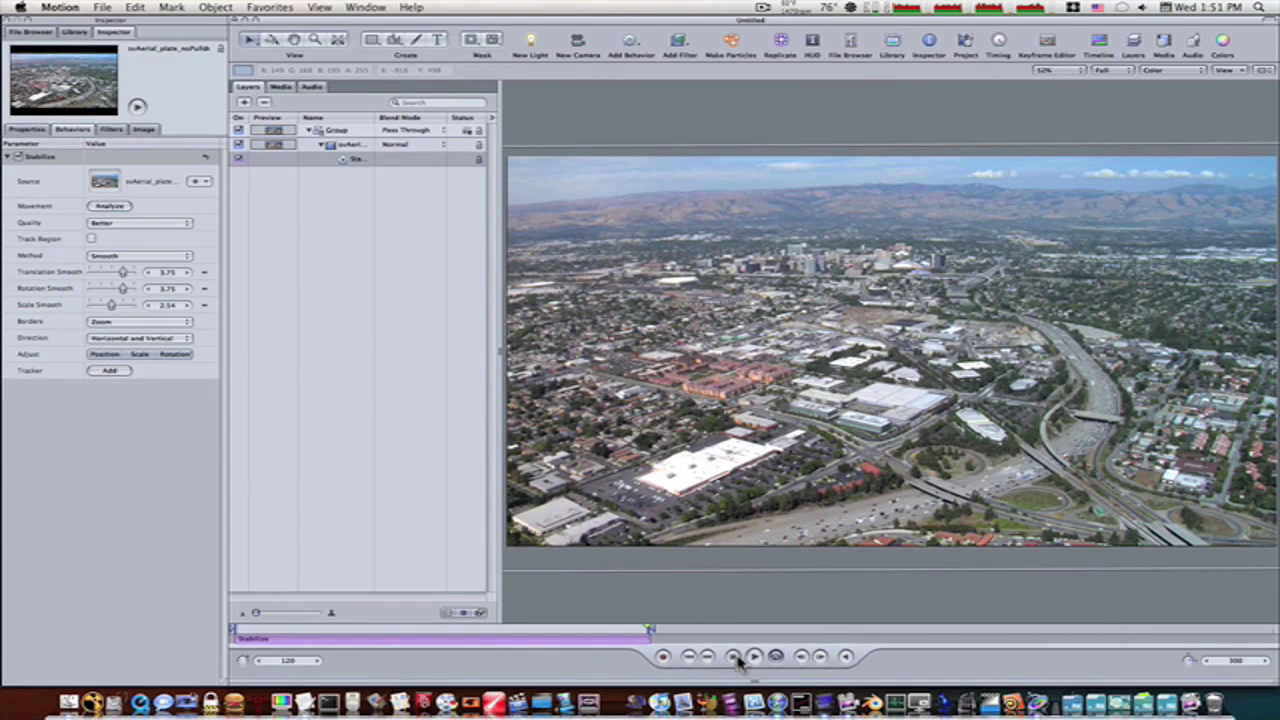
Play through the stabilized clip, stop it, and reselect the aerial footage layer
left_click(738, 659)
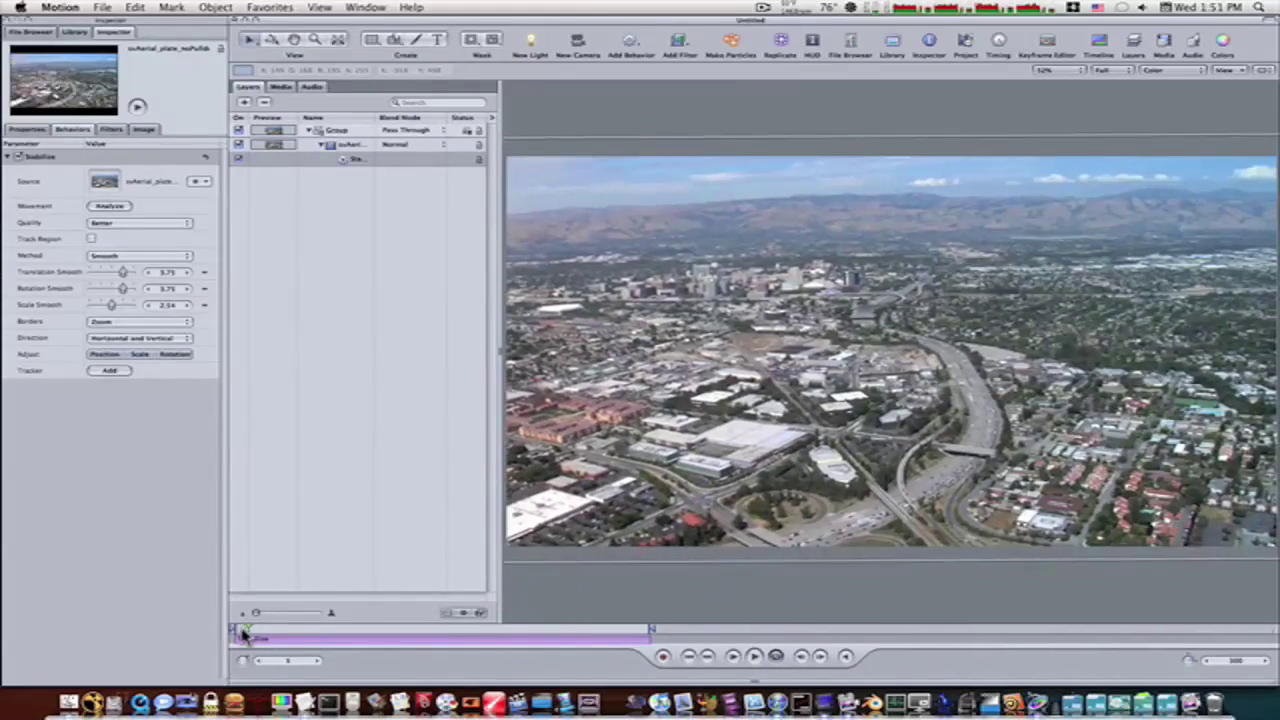
key("space")
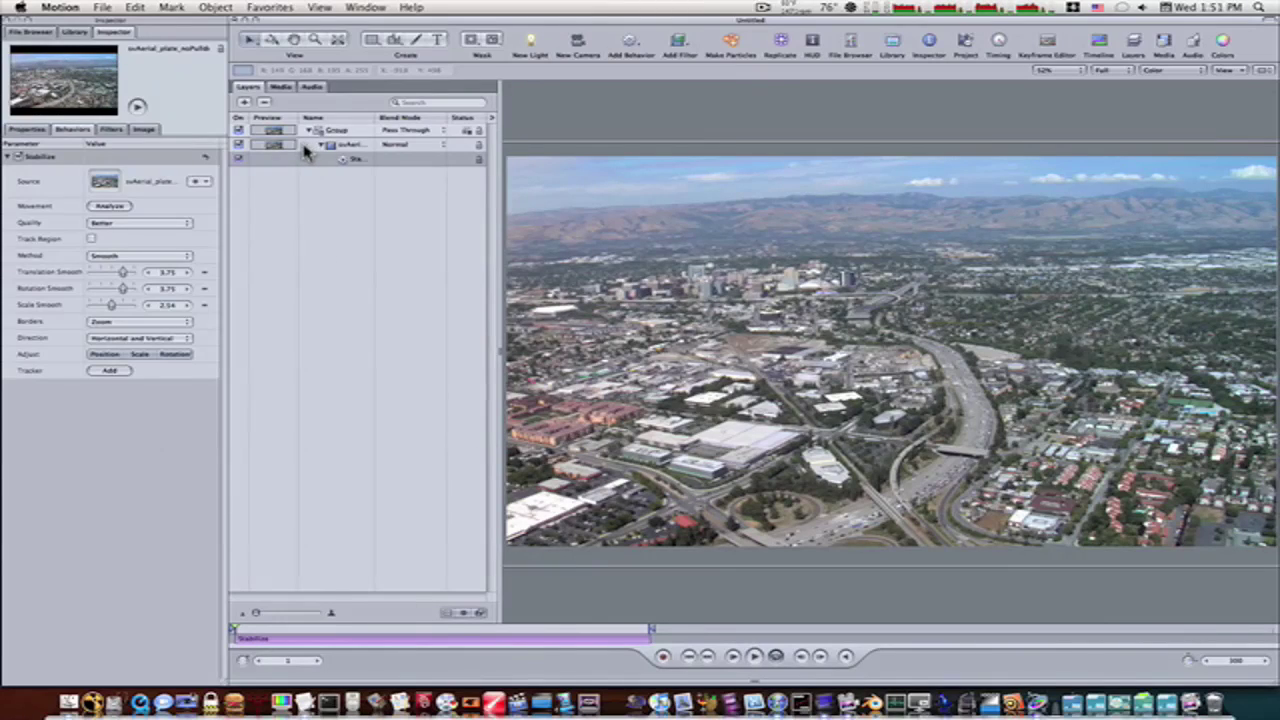
left_click(306, 148)
Add an Analyze Motion behavior to the aerial clip and position its tracker on the tall downtown building
left_click(633, 50)
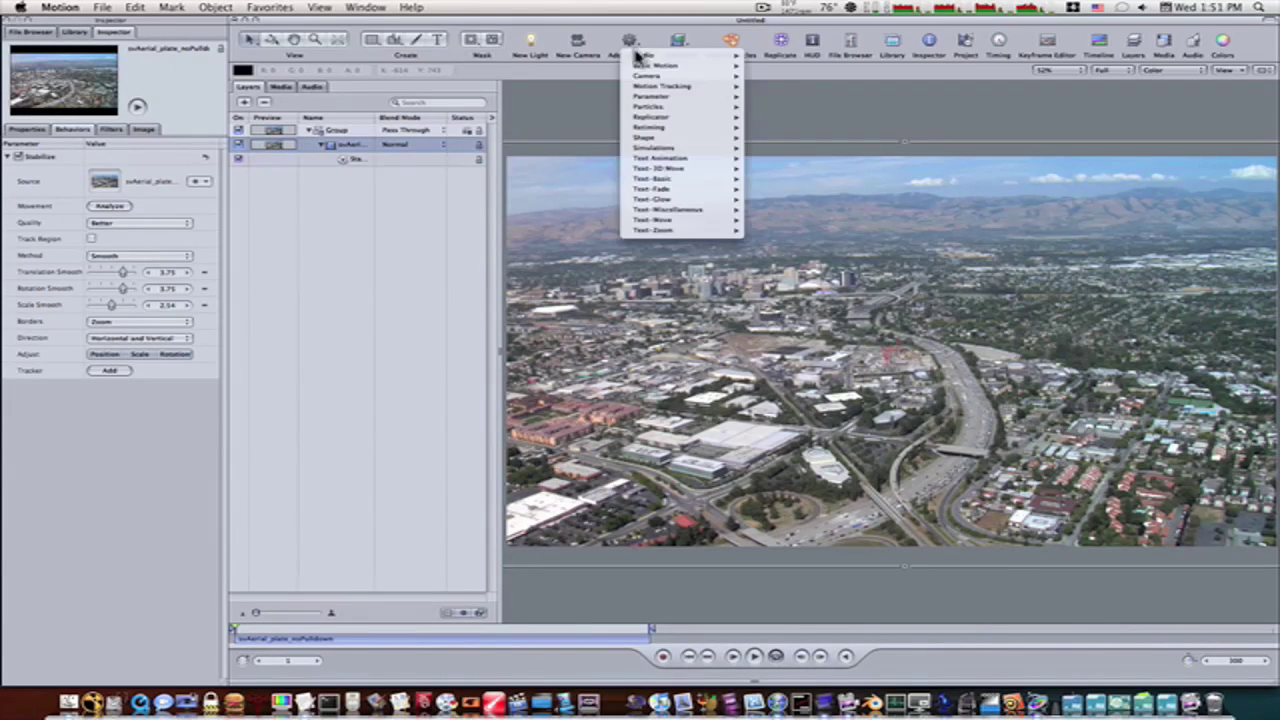
mouse_move(648, 87)
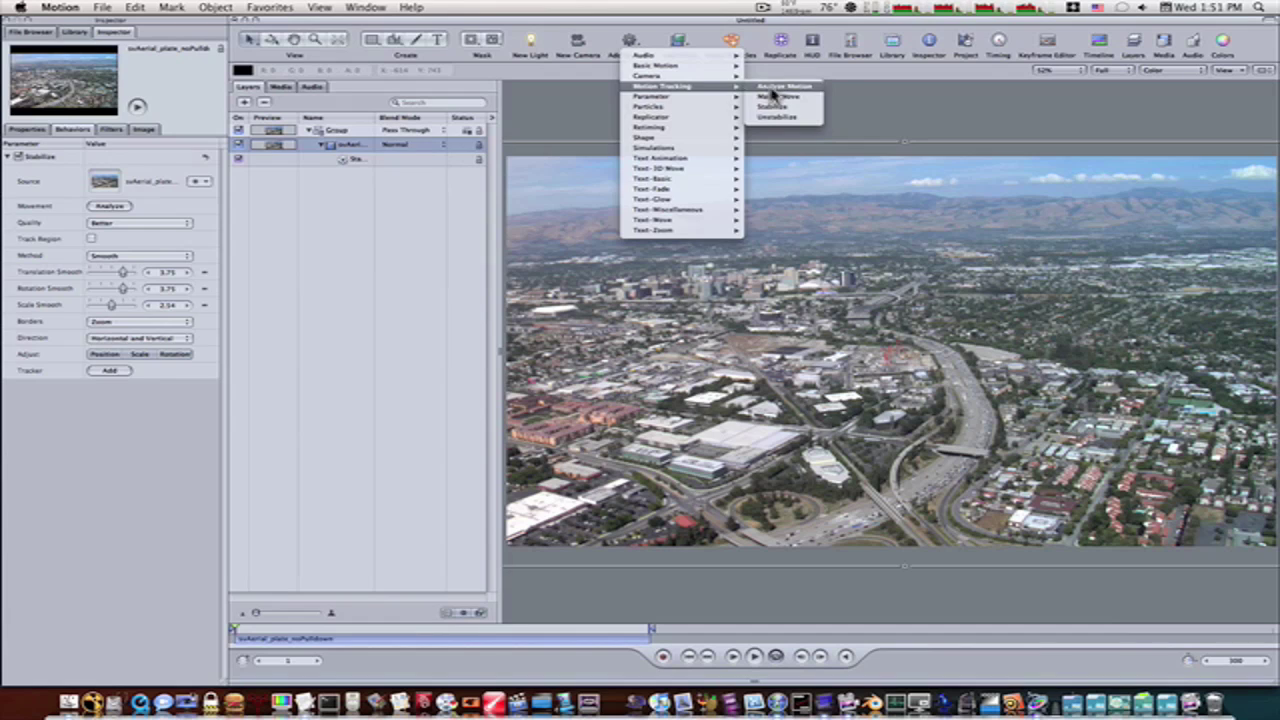
left_click(775, 87)
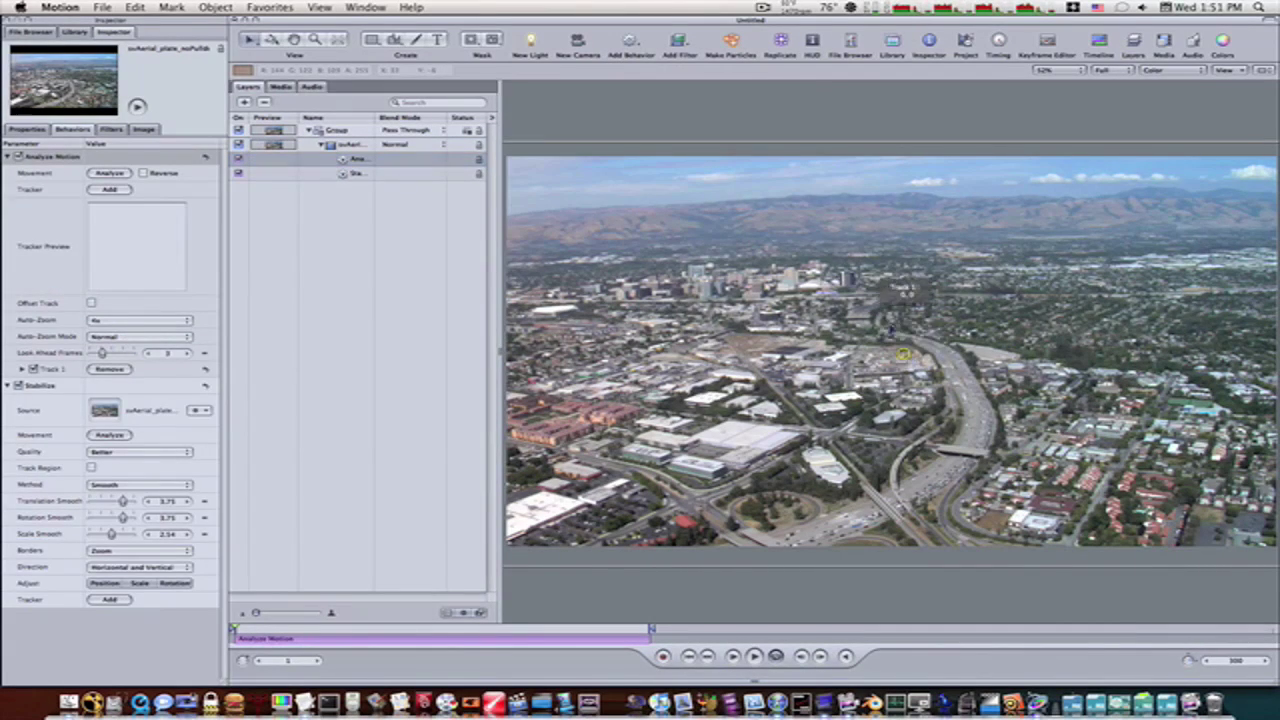
left_click_drag(903, 354, 845, 282)
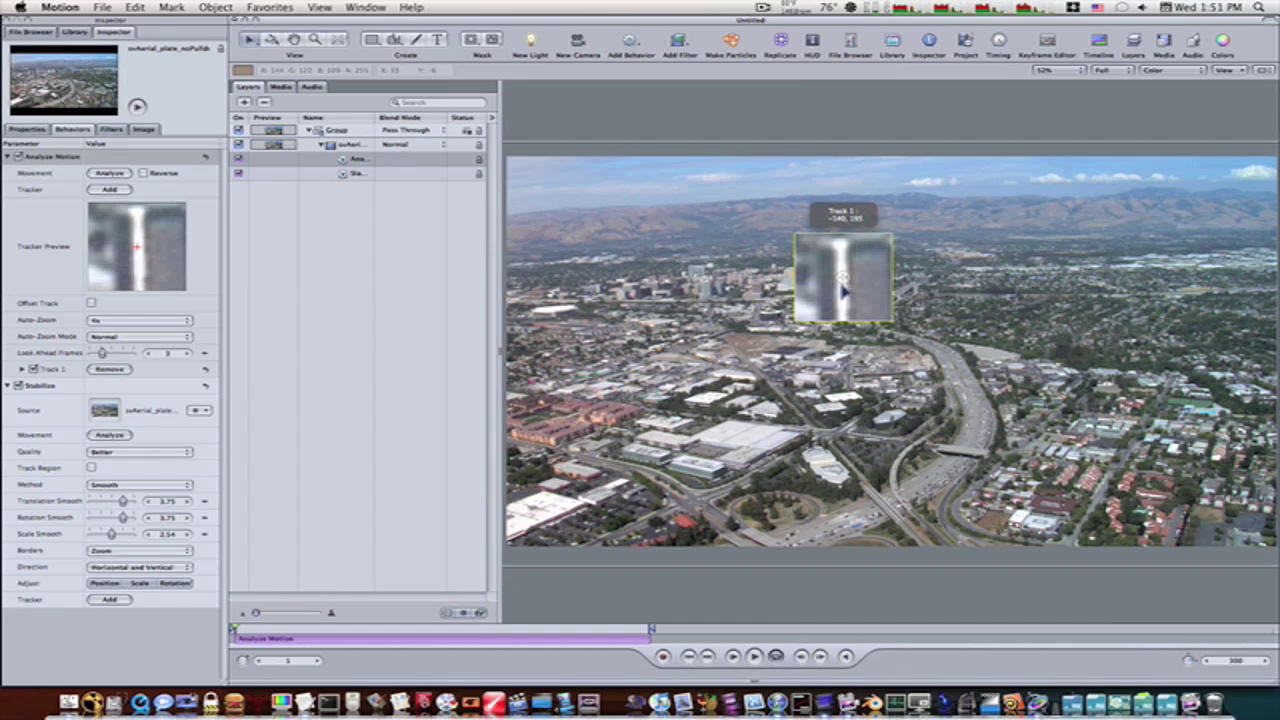
left_click_drag(848, 289, 845, 286)
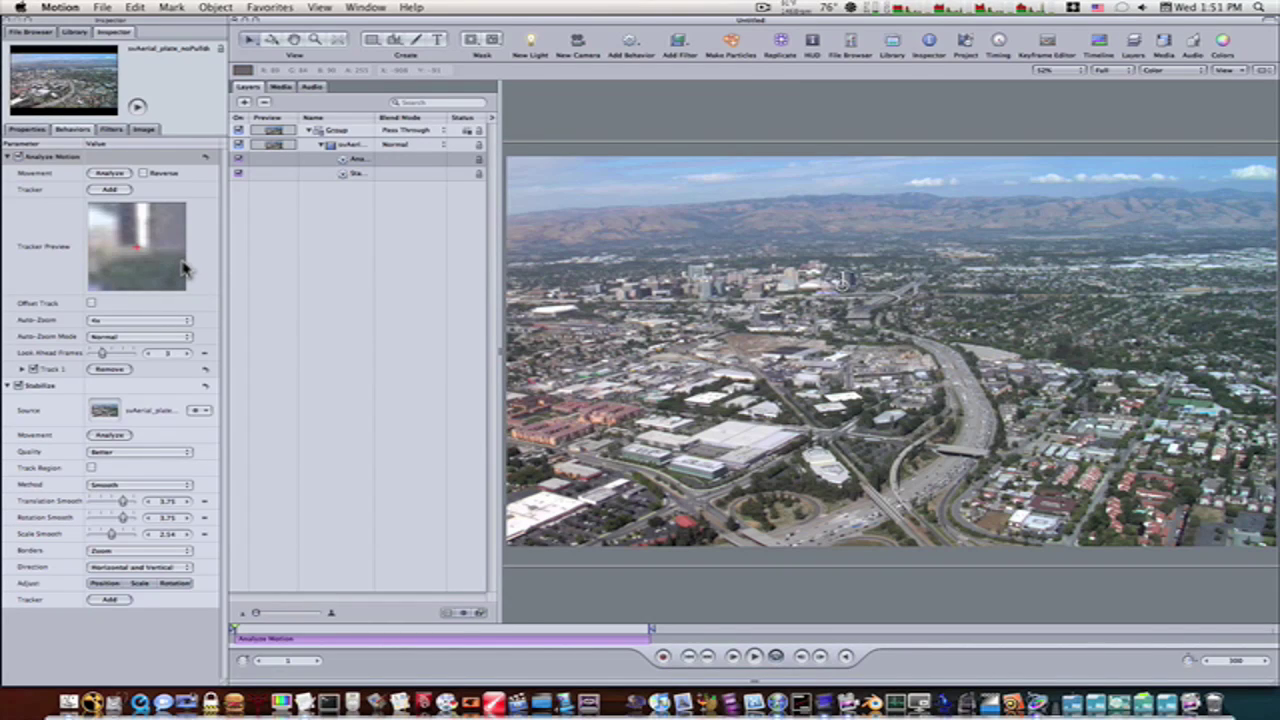
Run the Movement analysis so Track 1 follows the building through all 120 frames
left_click(115, 176)
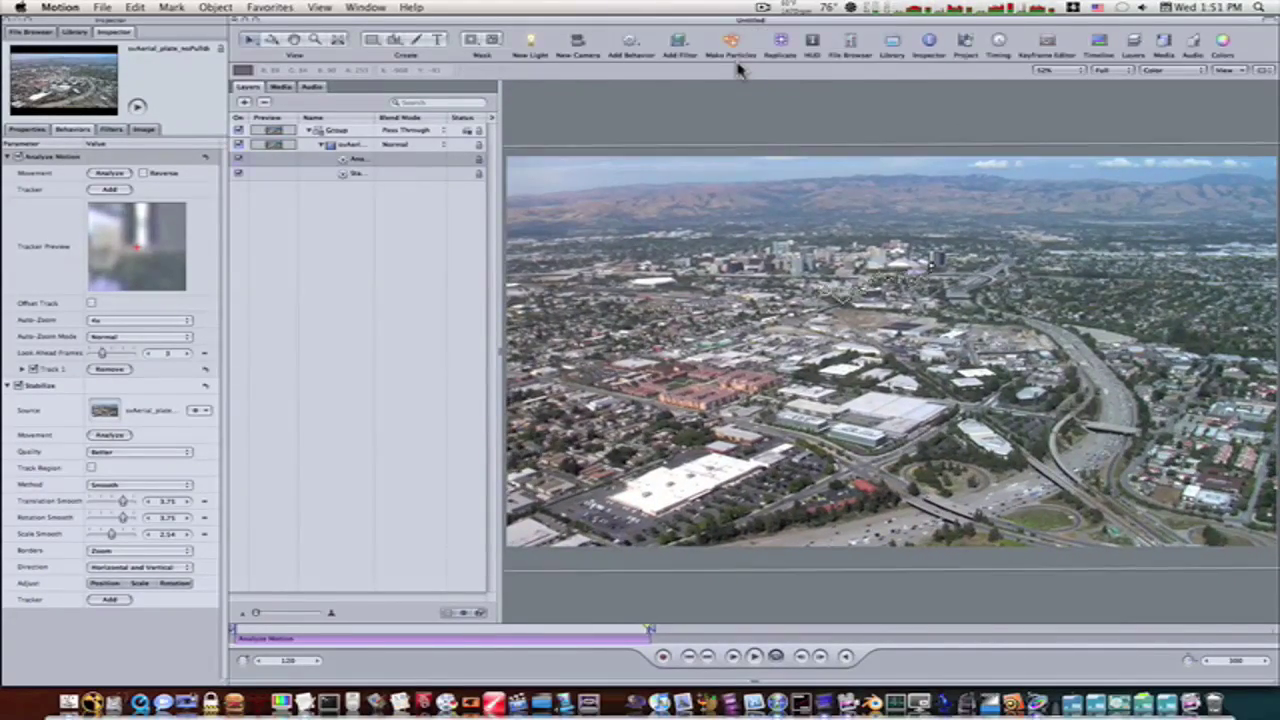
Collapse the footage layer, then drop the Fire Plume emitter from the Library onto the canvas at frame 1
left_click(321, 146)
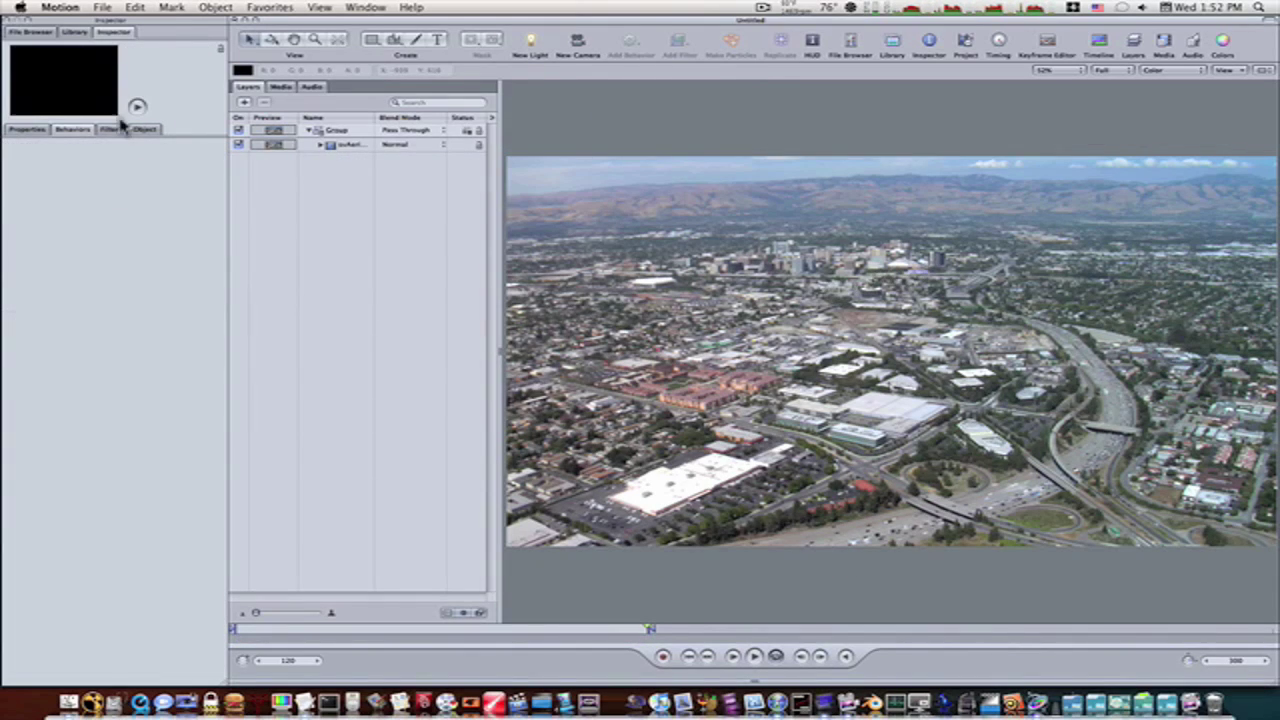
left_click(71, 34)
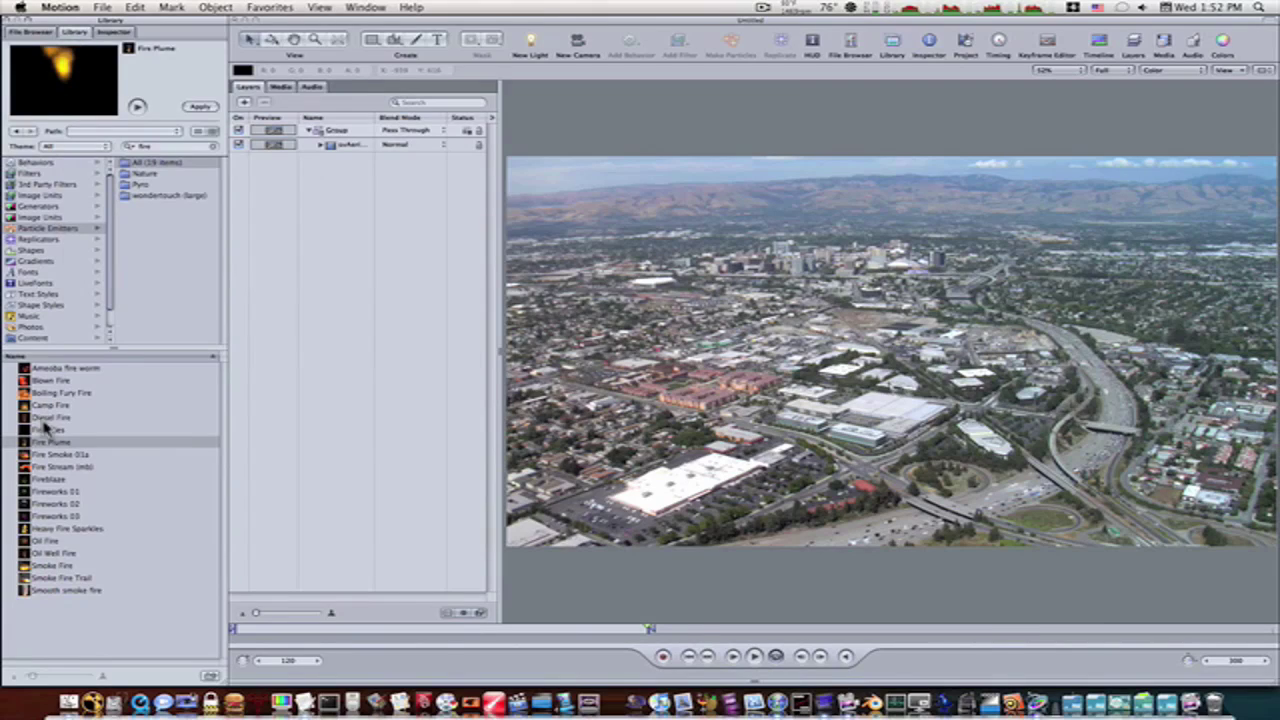
left_click_drag(300, 633, 236, 637)
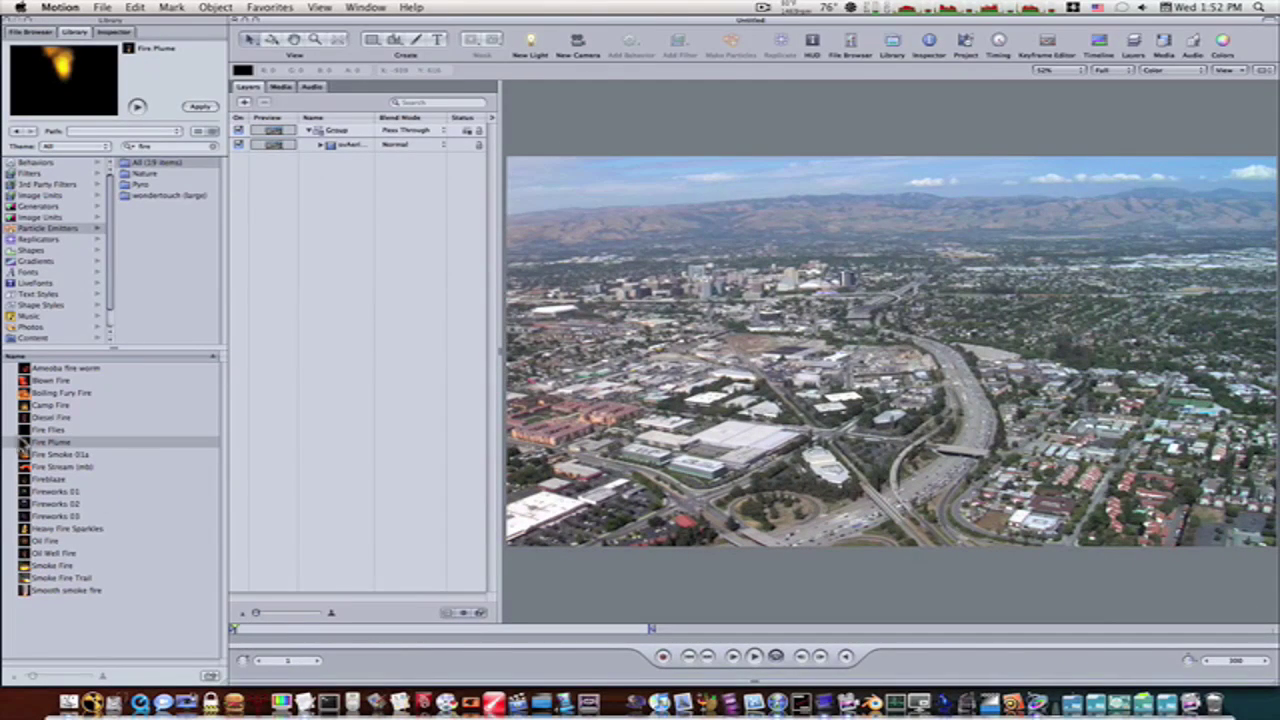
left_click_drag(25, 443, 948, 348)
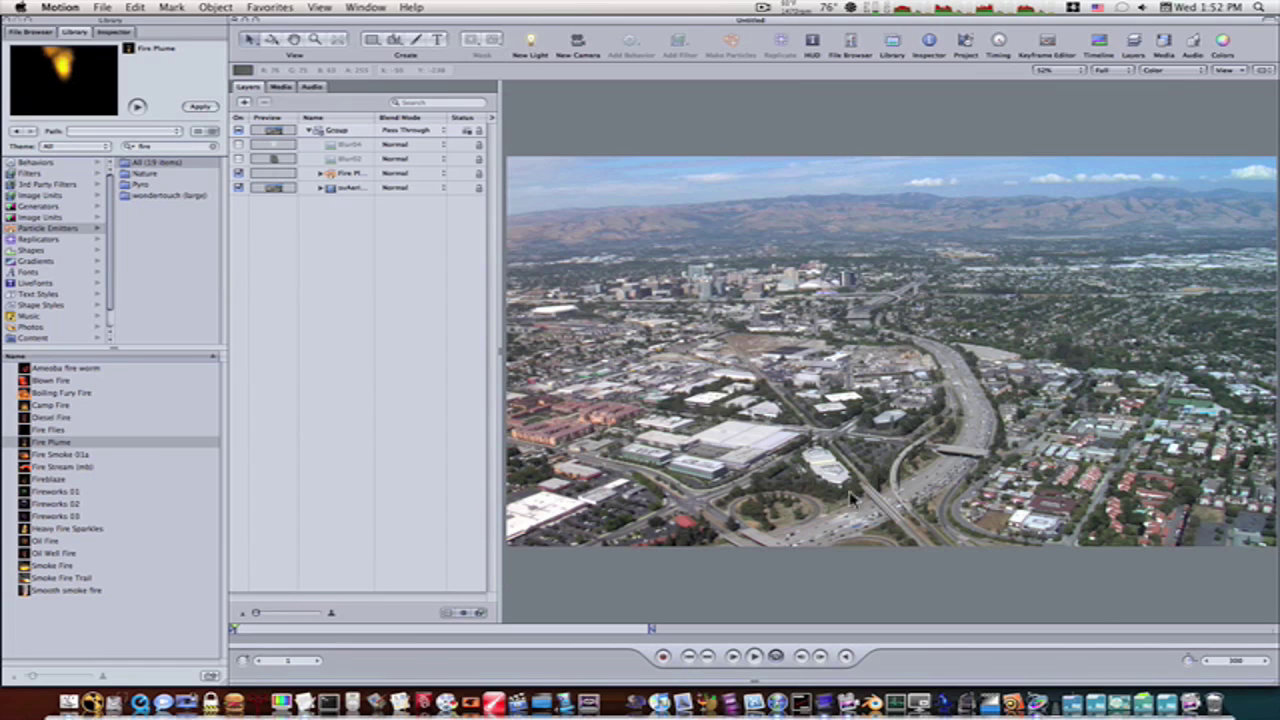
Preview the flame, move the Fire Plume layer onto the downtown tower, and return to frame 1
left_click(754, 657)
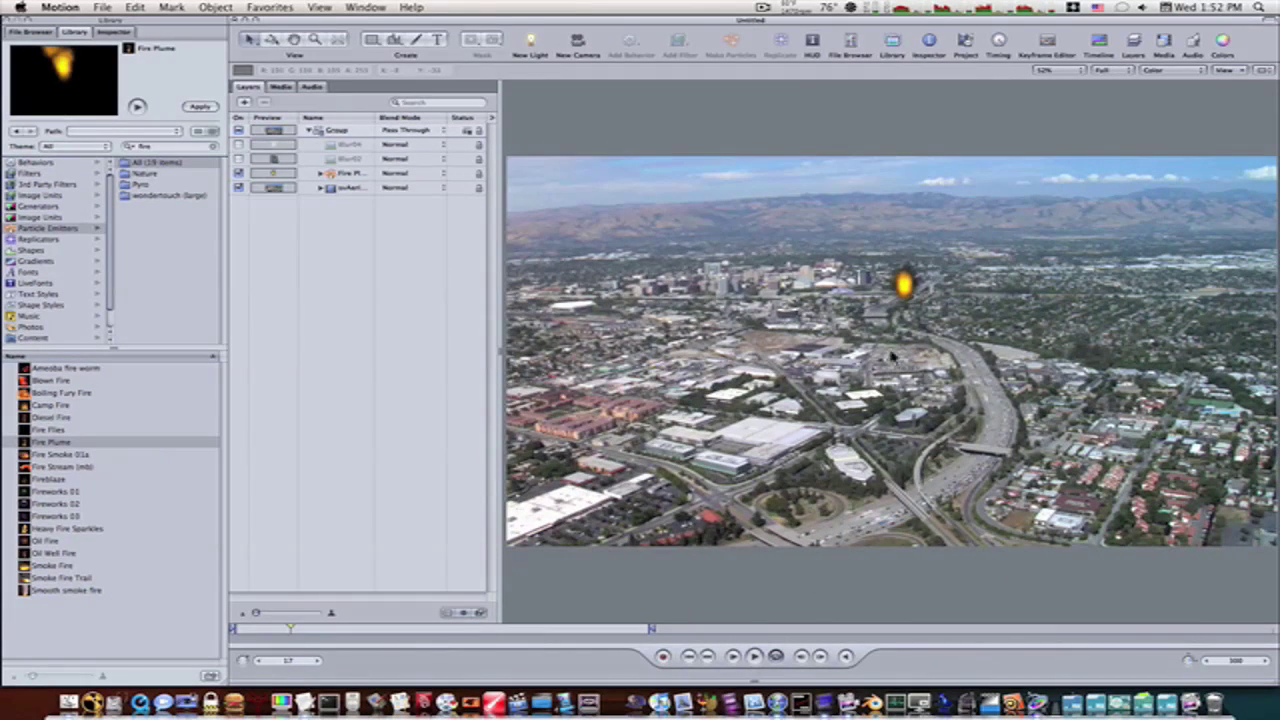
left_click(356, 176)
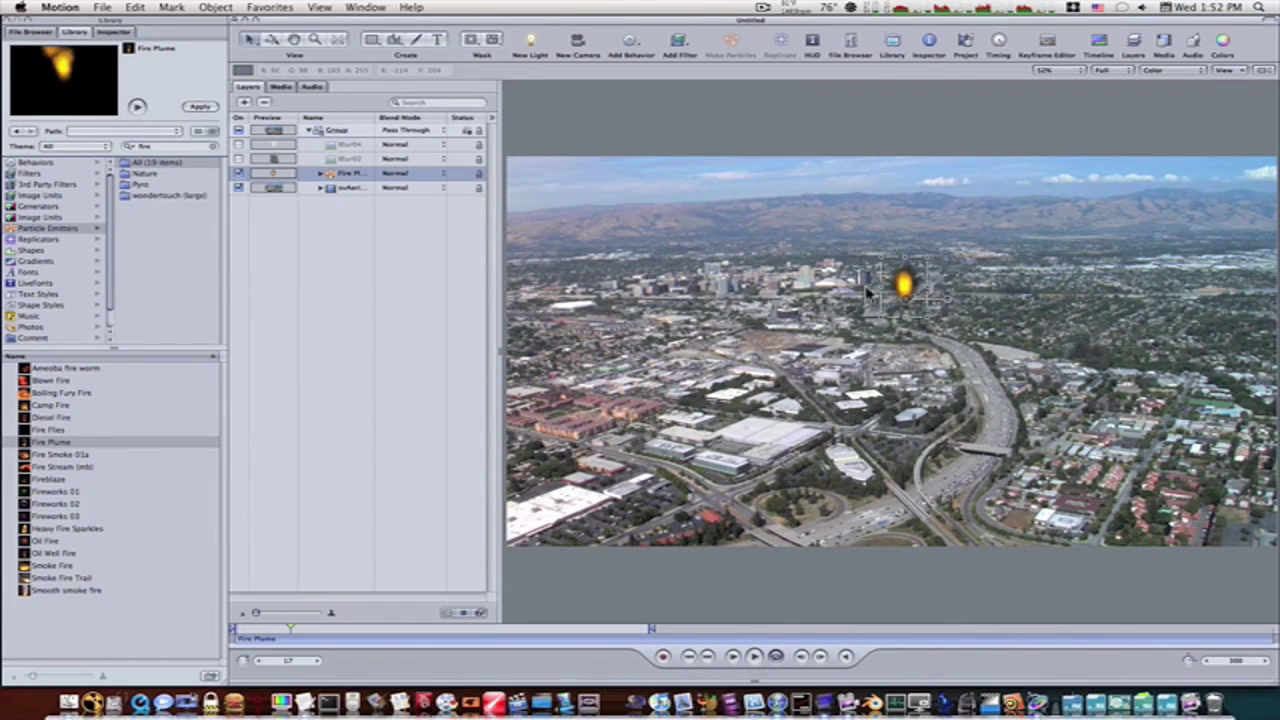
left_click_drag(904, 303, 857, 274)
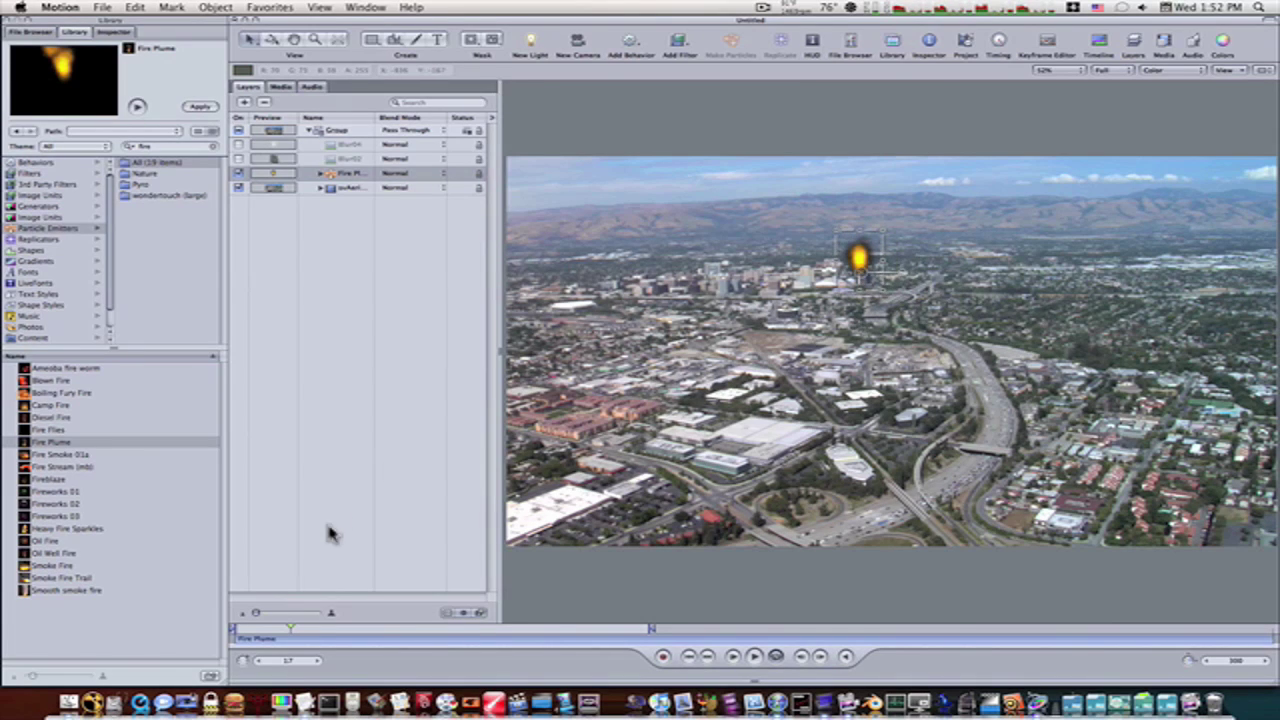
left_click_drag(272, 632, 238, 632)
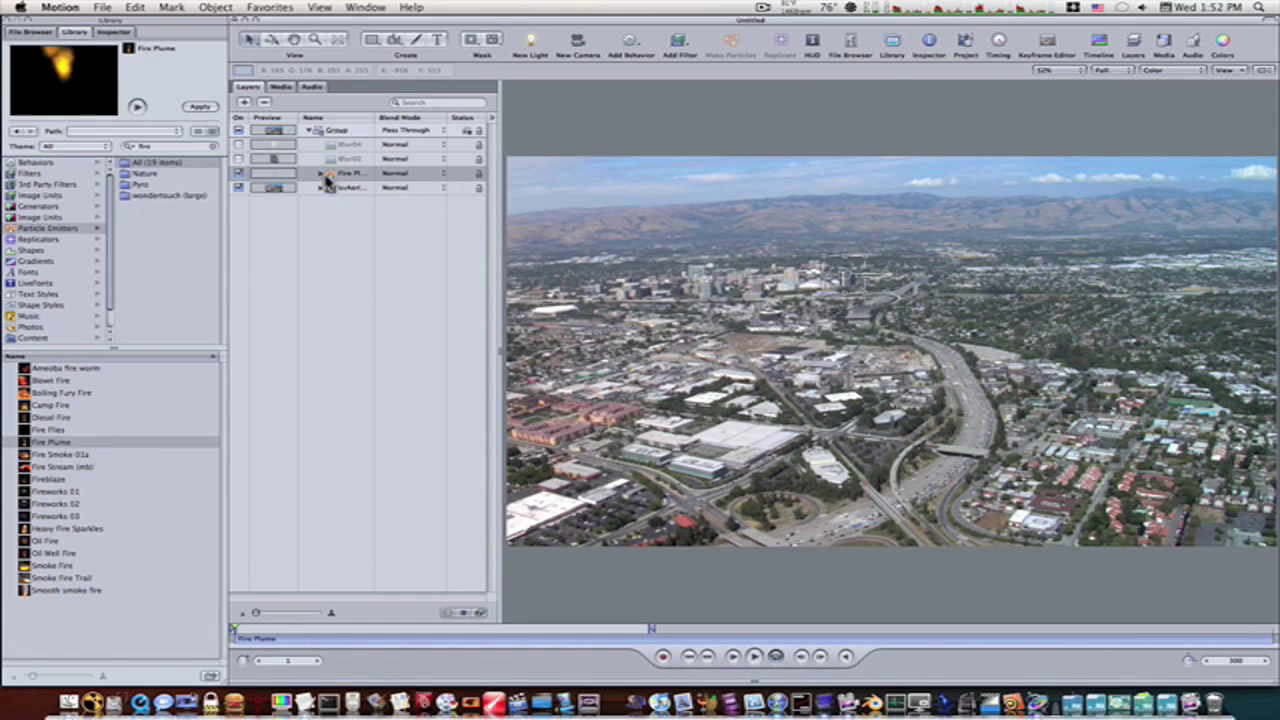
Add a Match Move behavior to Fire Plume with the footage's Analyze Motion as its source
left_click(283, 178)
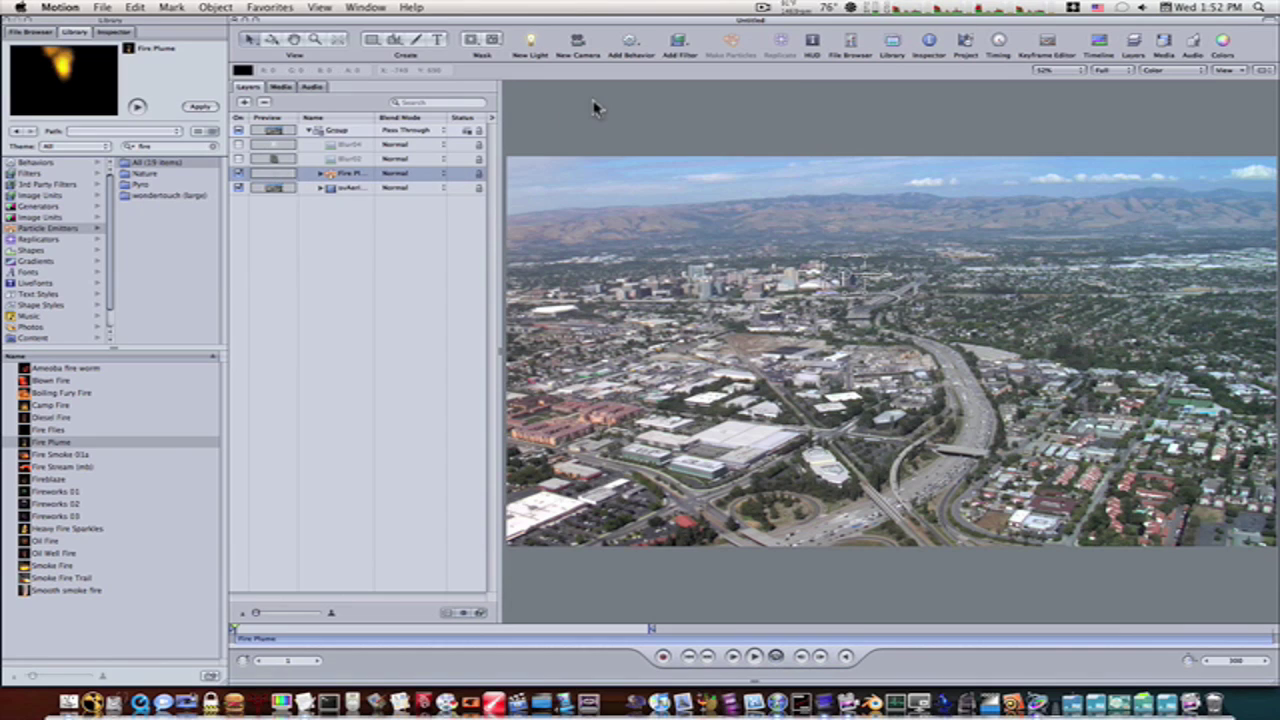
left_click(637, 44)
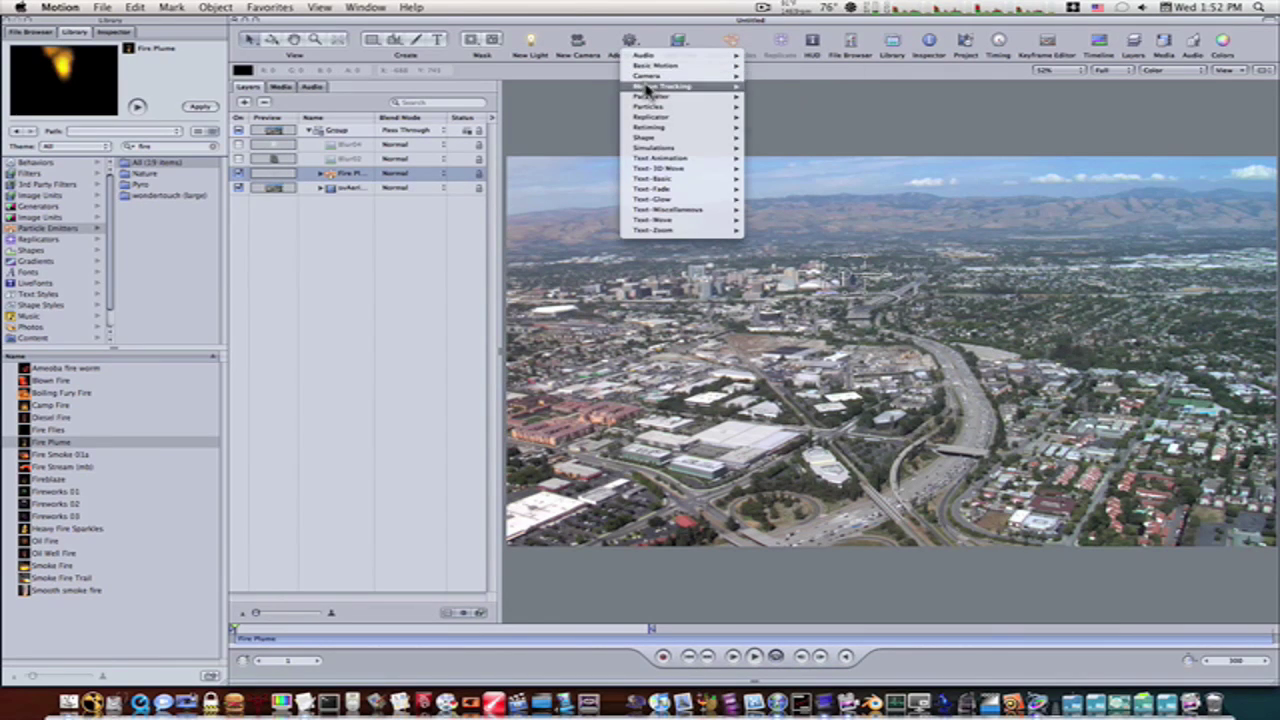
mouse_move(690, 86)
left_click(806, 98)
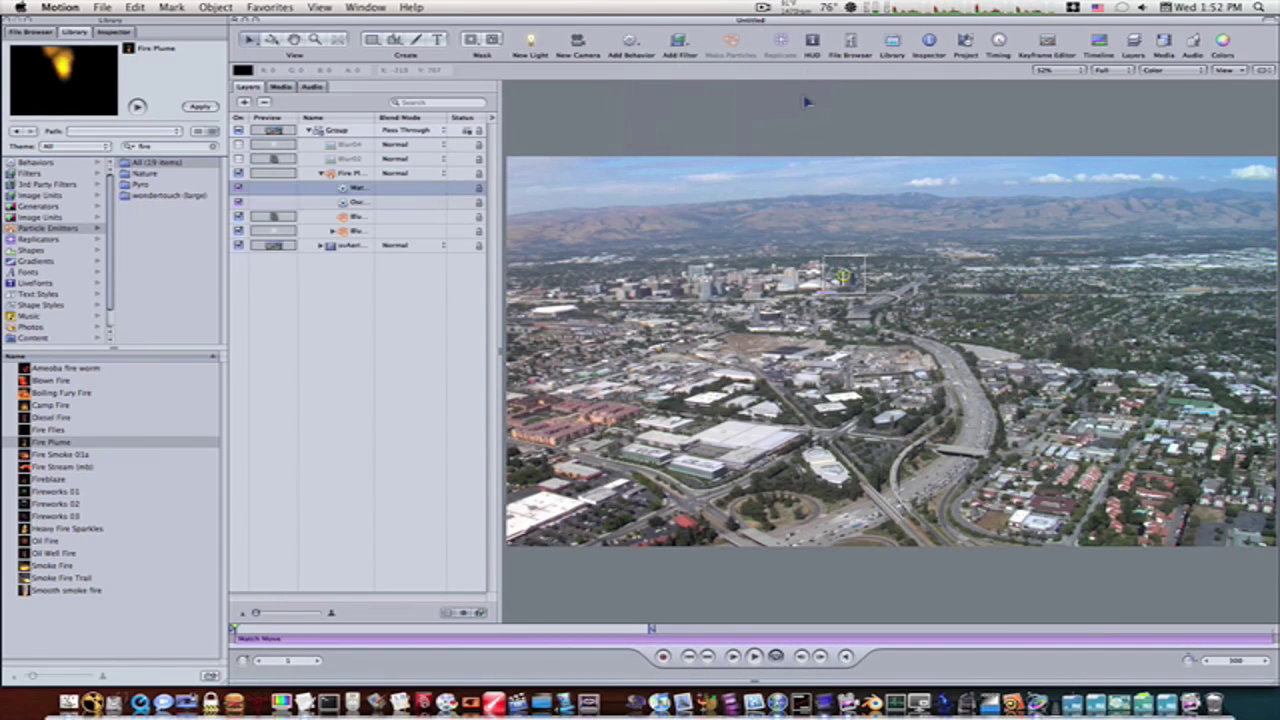
left_click(113, 32)
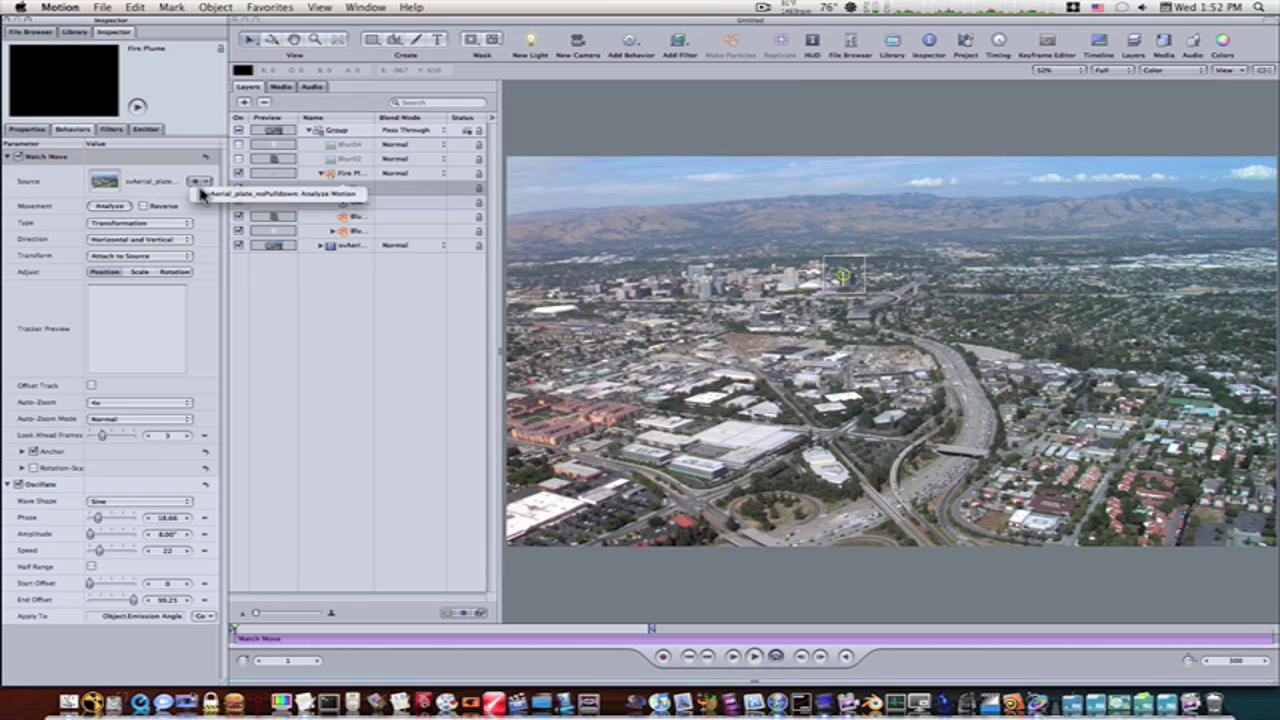
left_click(213, 195)
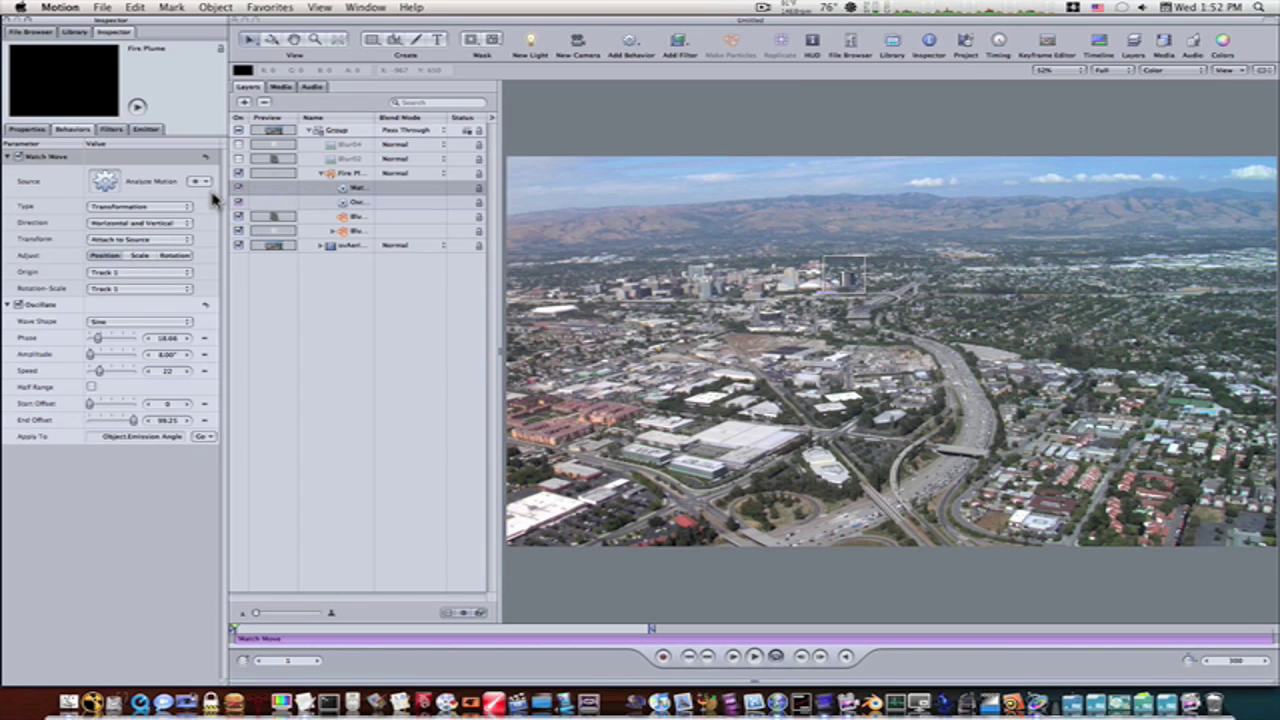
left_click(756, 656)
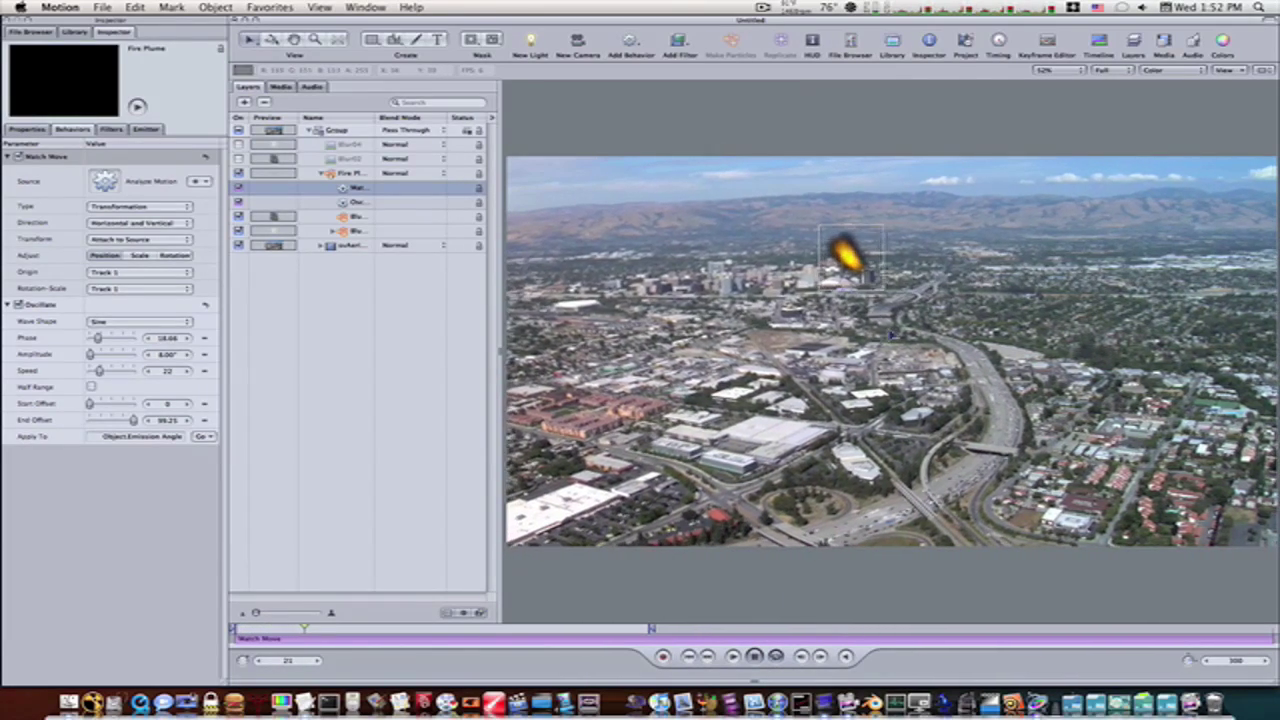
scroll(892, 335, "up", 5)
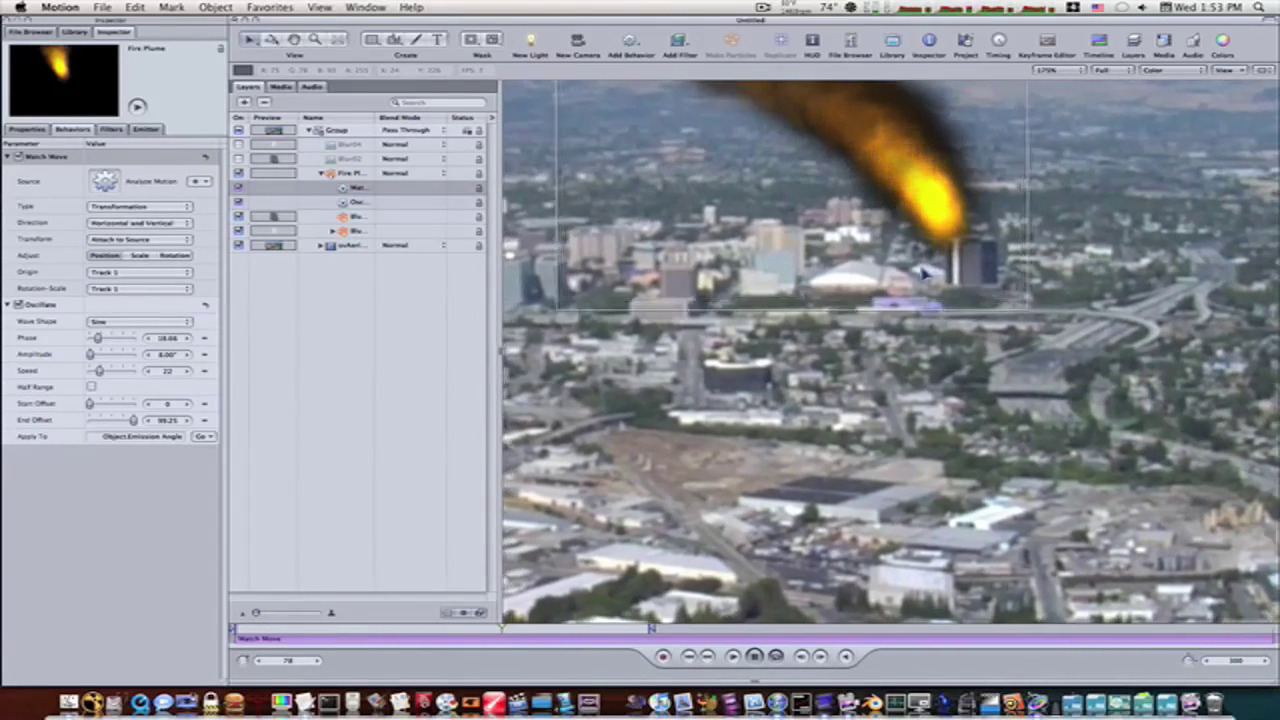
key("shift+z")
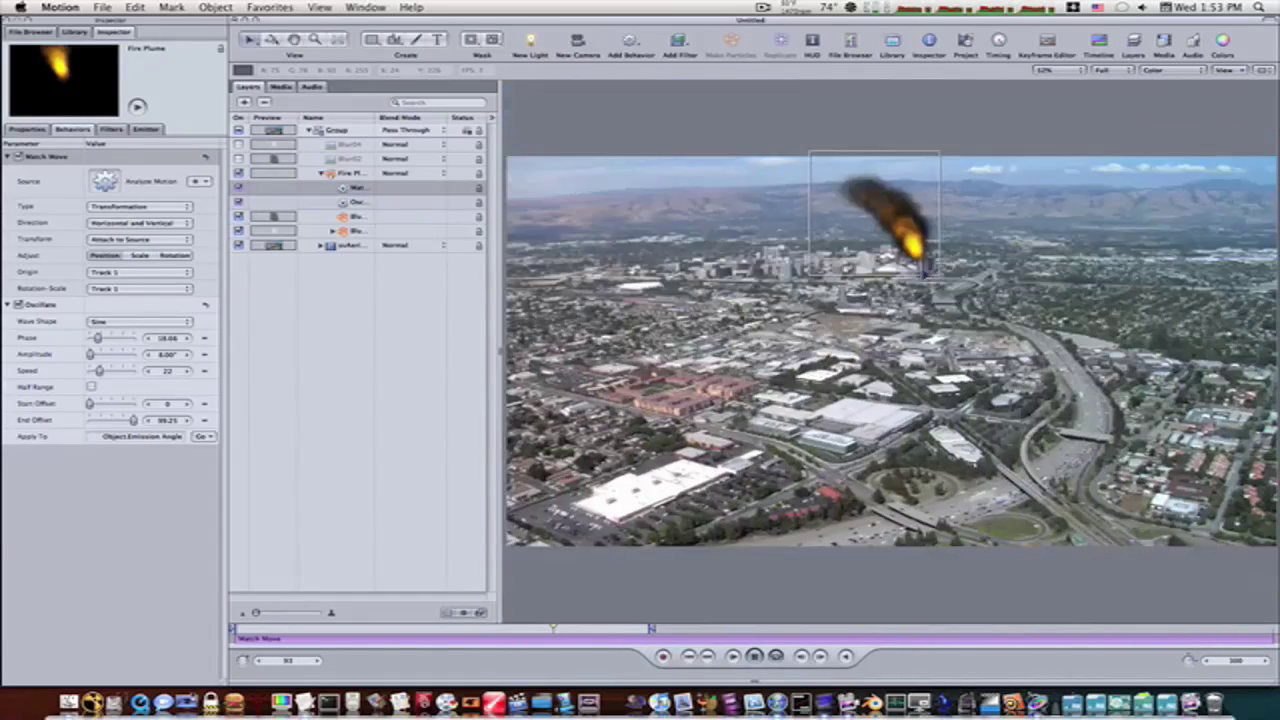